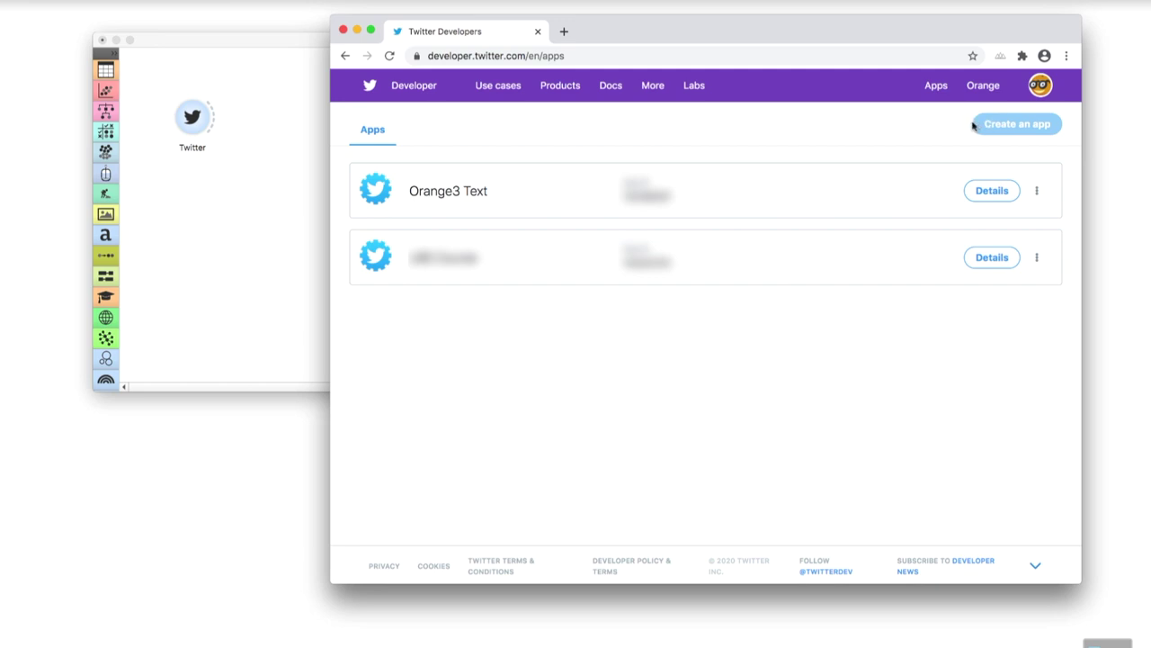
- Open the Orange3 Text app's Keys and tokens page and select its API key for copying
click(972, 192)
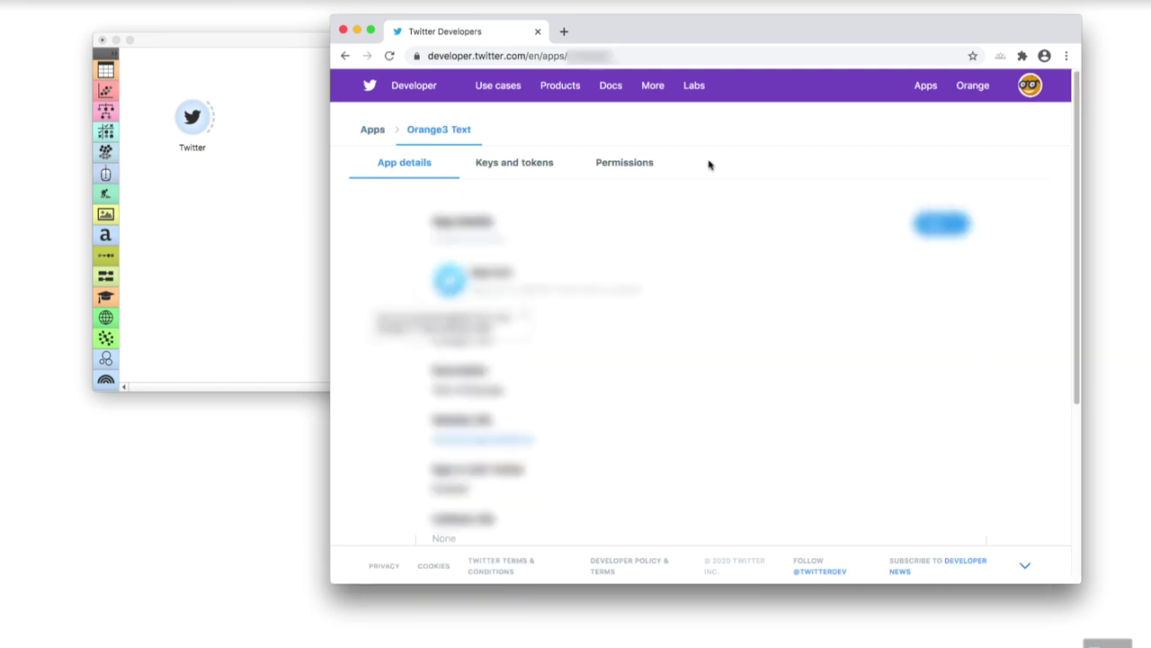
click(535, 163)
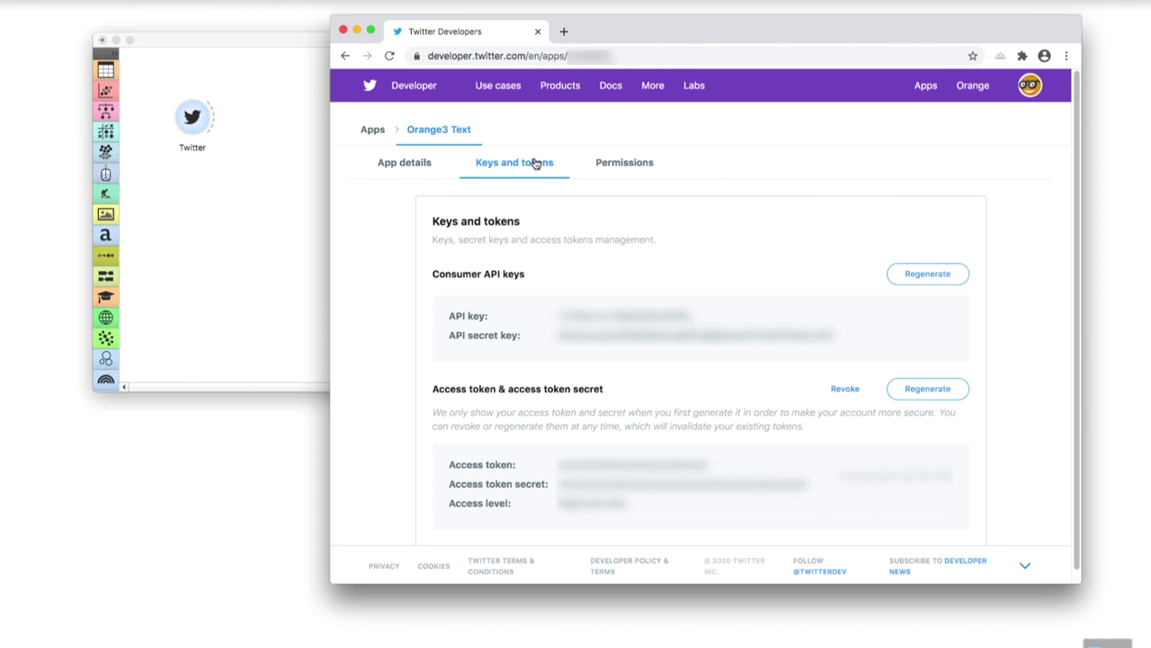
double_click(675, 315)
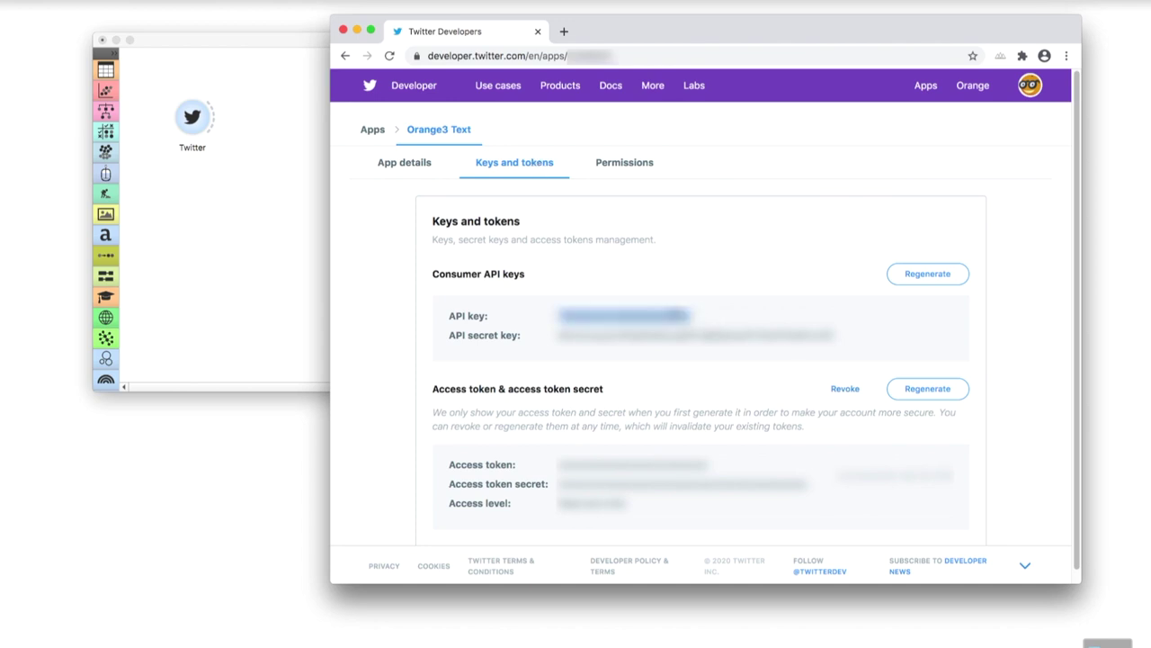
- Enter the Twitter API key and secret in the Twitter widget's credentials dialog
double_click(190, 130)
click(210, 215)
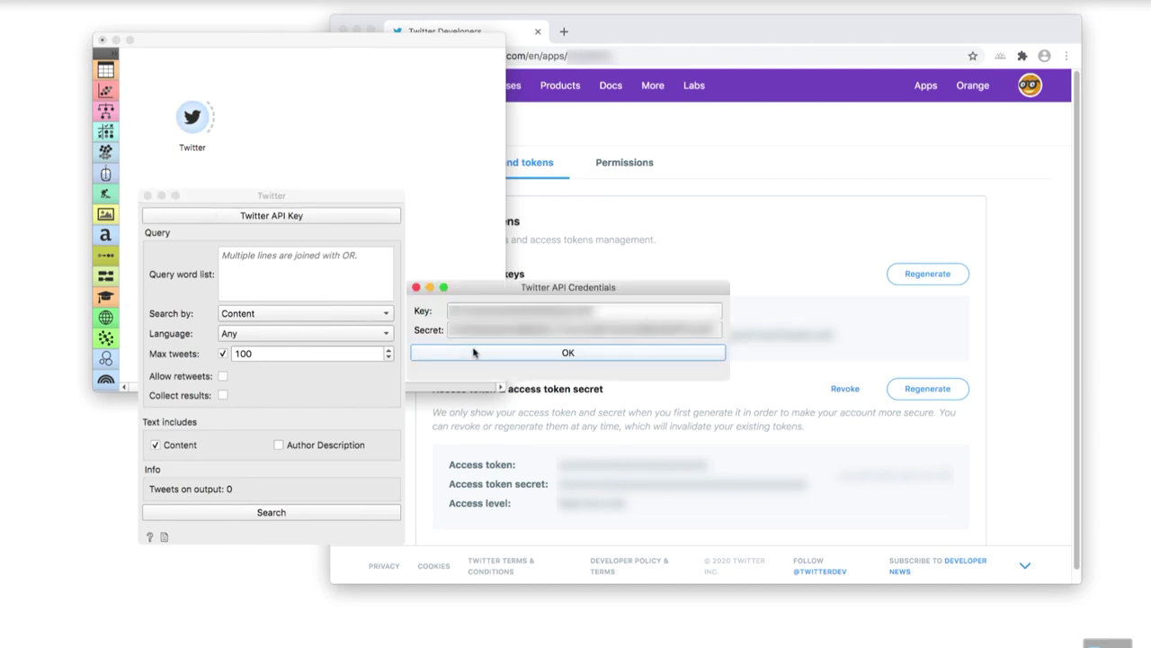
click(475, 352)
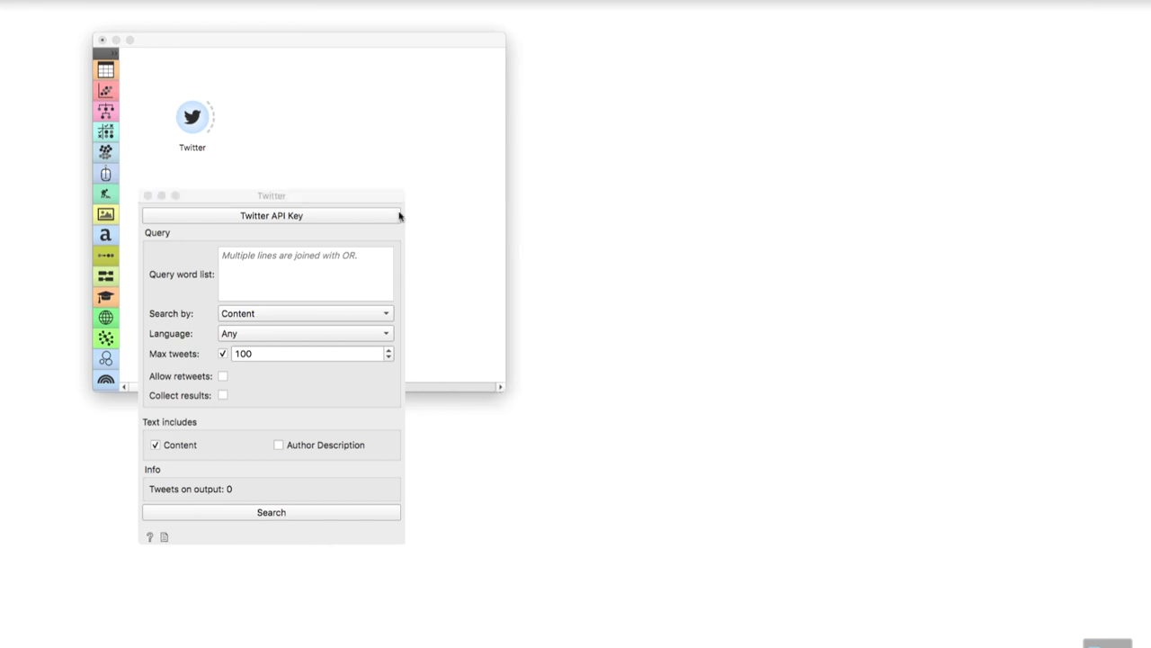
drag(367, 198, 523, 132)
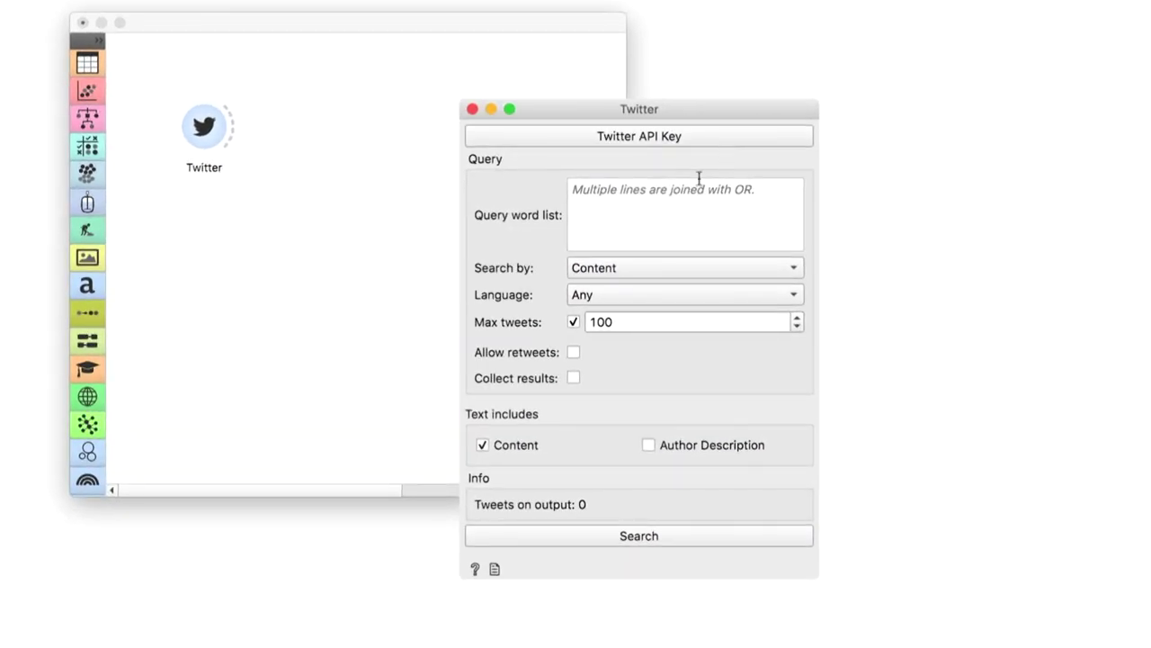
- Search for up to 100 English tweets matching #machinelearning
click(472, 199)
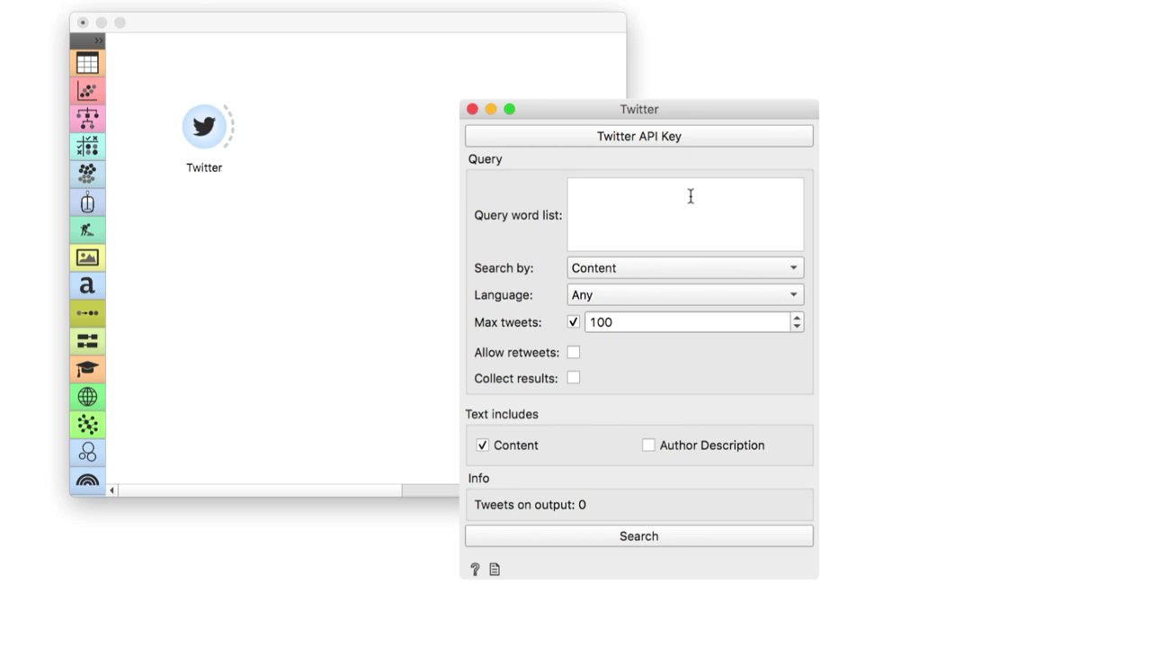
text(#machinelearning)
click(634, 295)
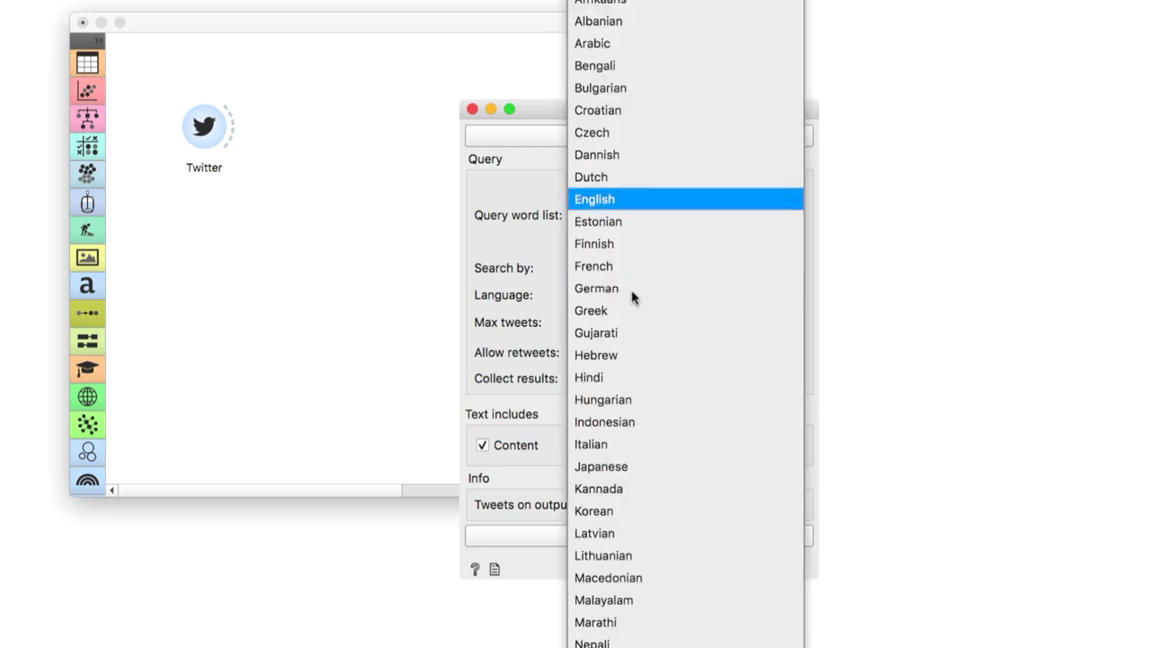
click(633, 200)
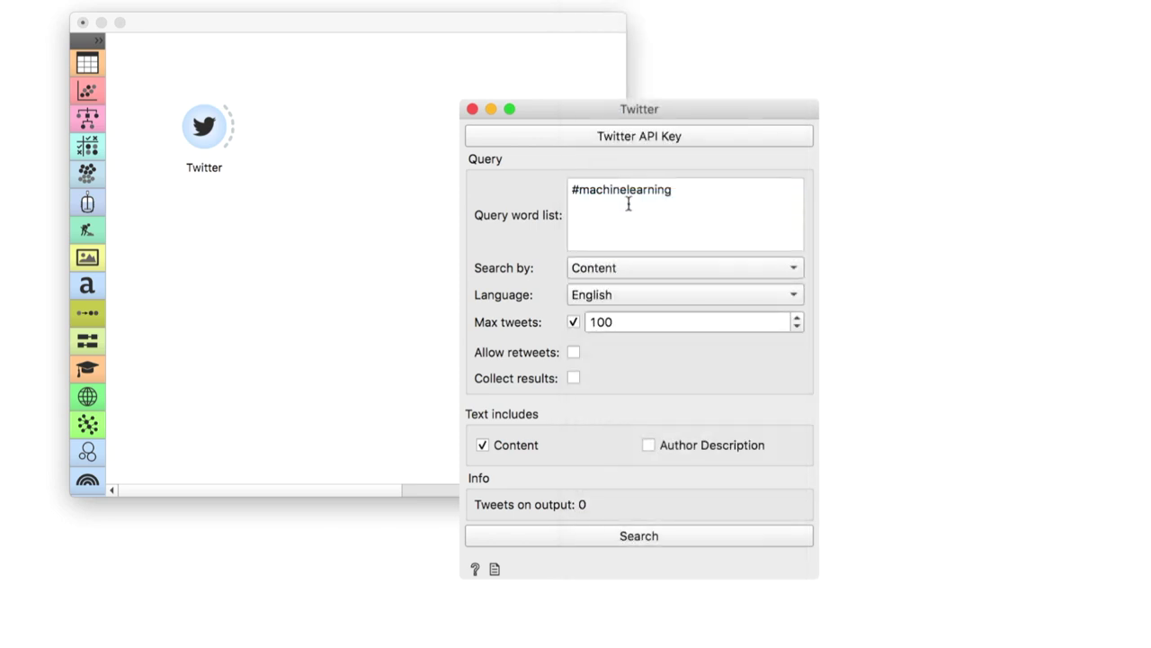
click(627, 327)
click(635, 542)
- Link a new Corpus Viewer to the Twitter widget's output
click(472, 109)
drag(231, 128, 358, 135)
text(cor)
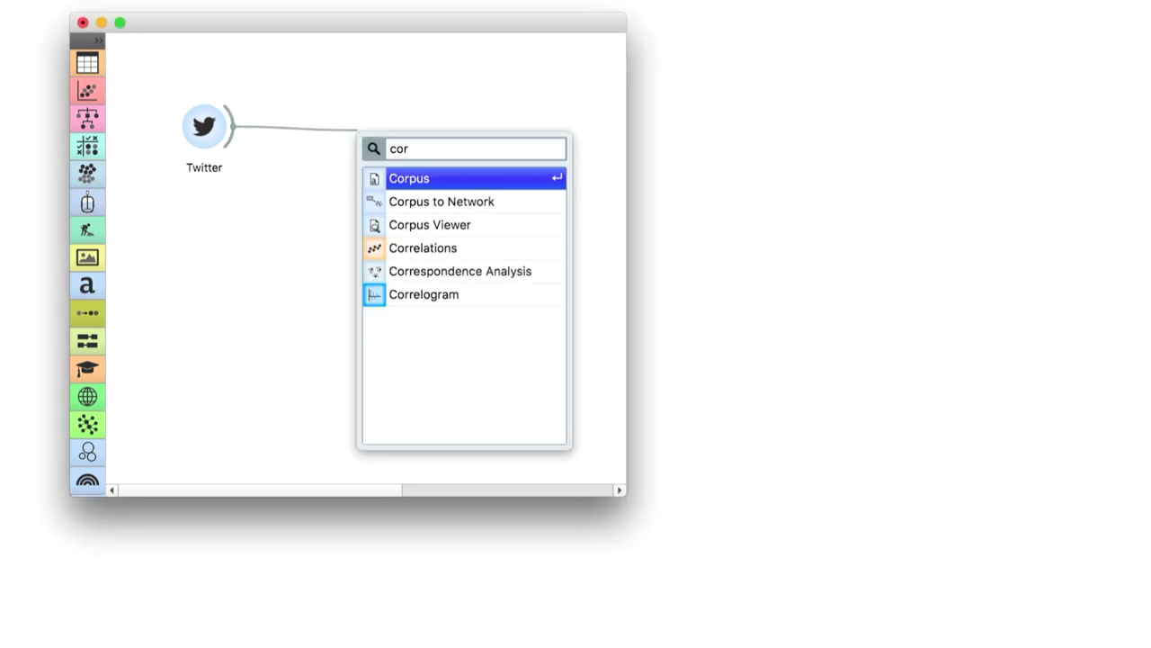
key(Down)
key(Down)
key(Return)
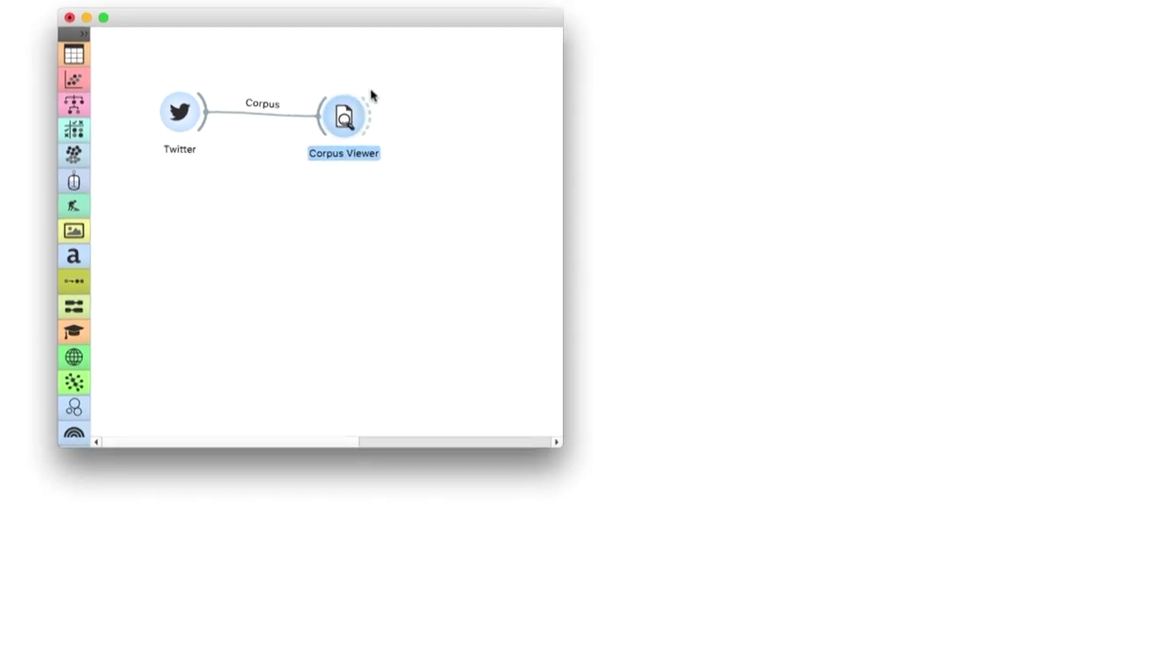
- Widen the Corpus Viewer, show only the Content field, and select all tweets to read them
double_click(385, 132)
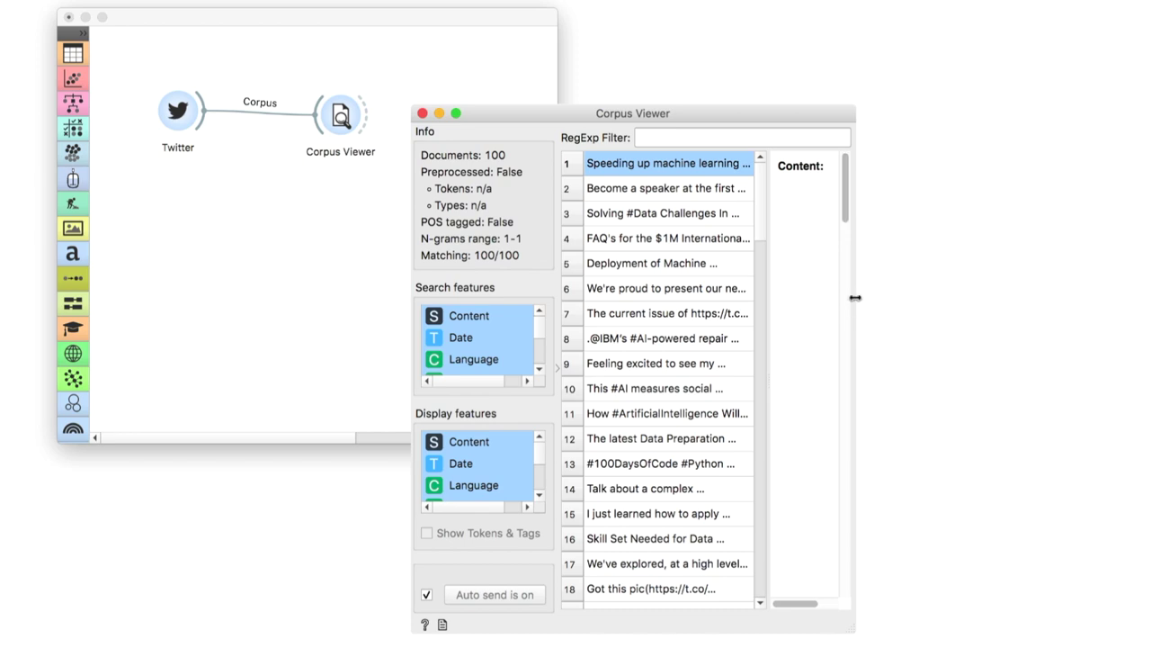
drag(858, 295, 1112, 283)
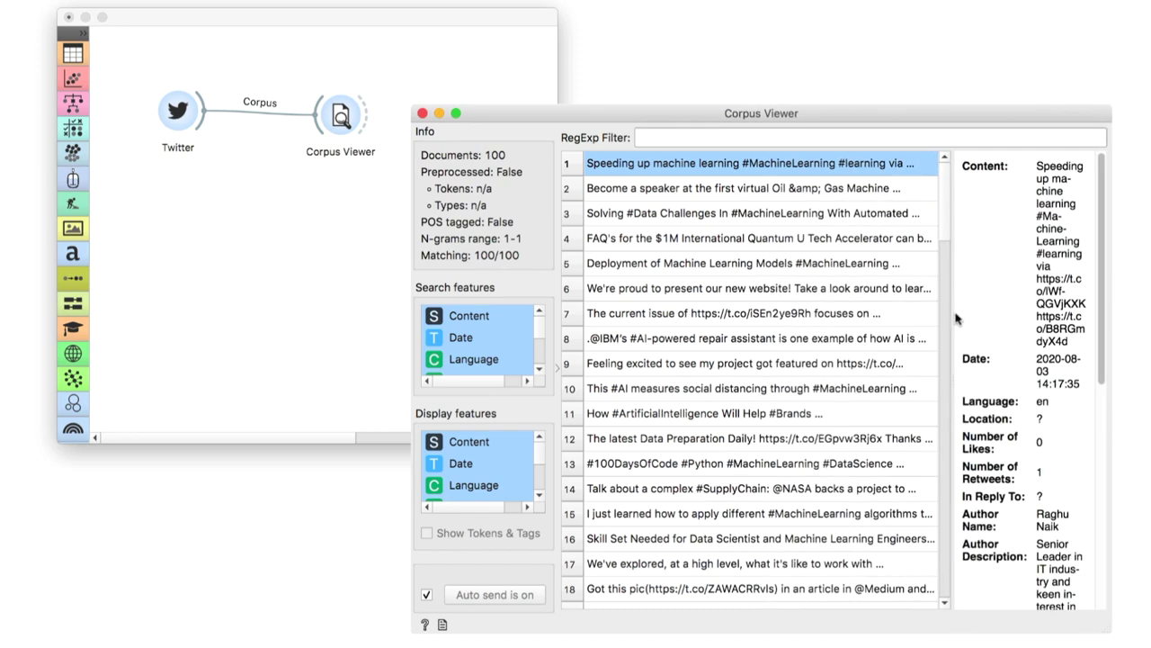
drag(951, 315, 826, 313)
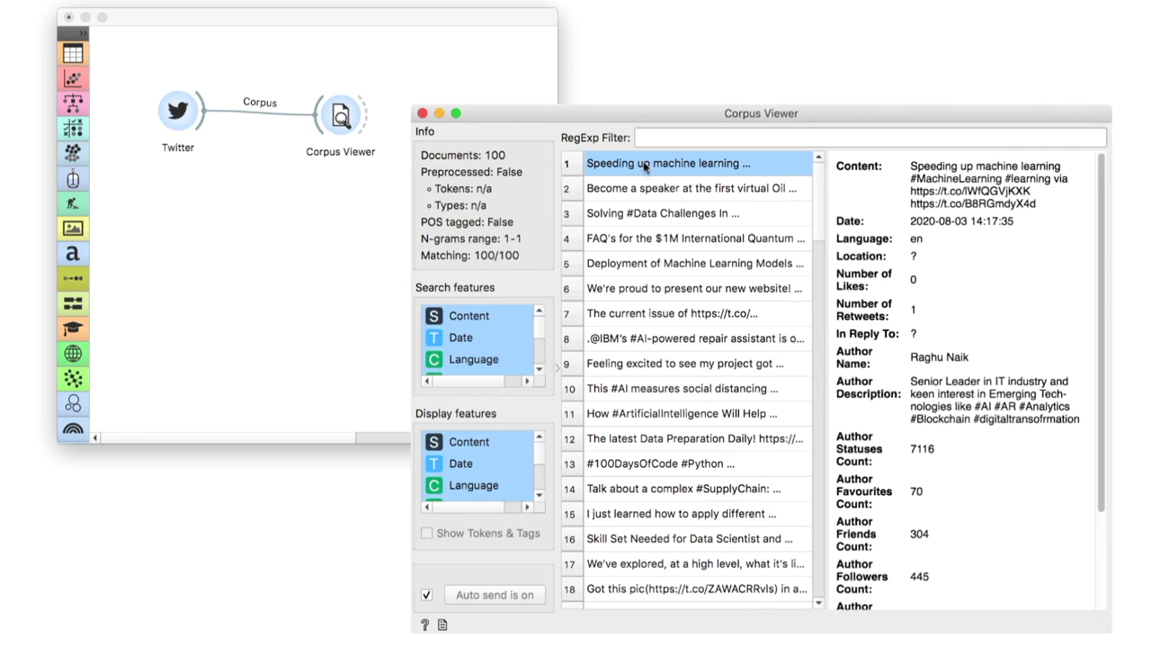
click(467, 444)
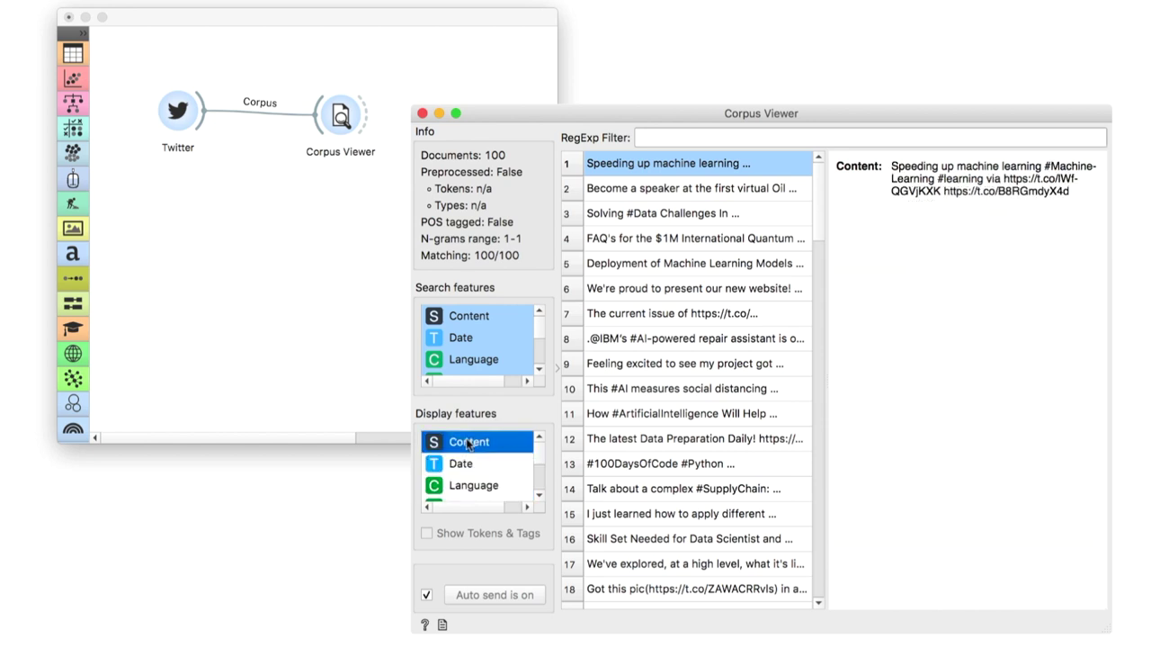
click(670, 171)
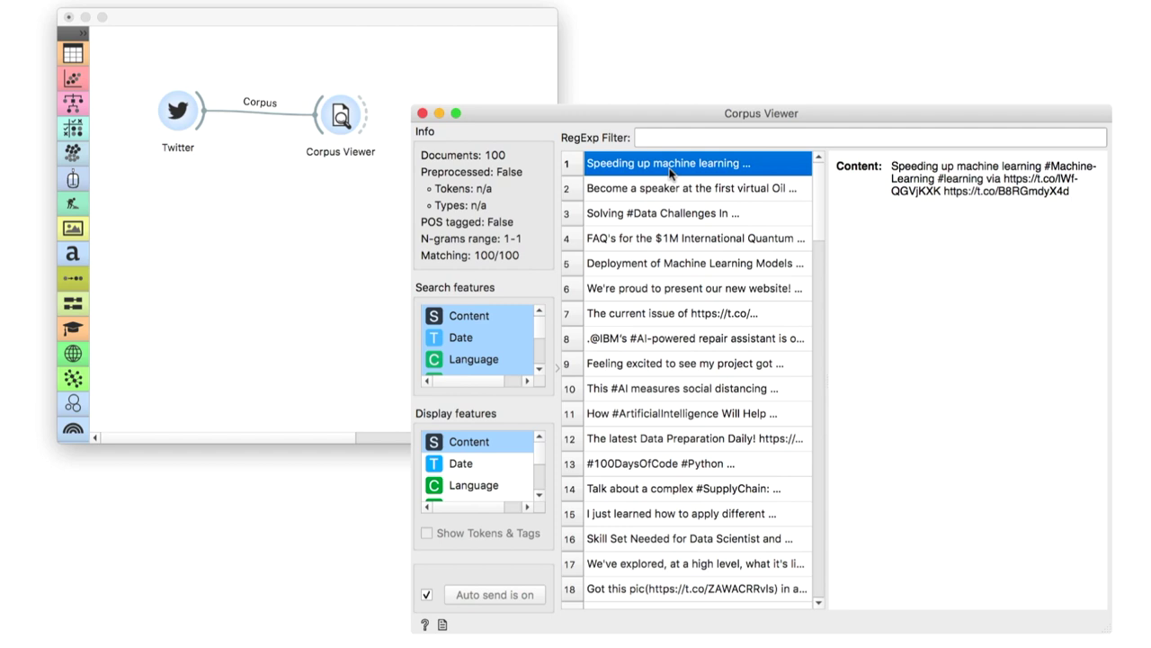
key(super+a)
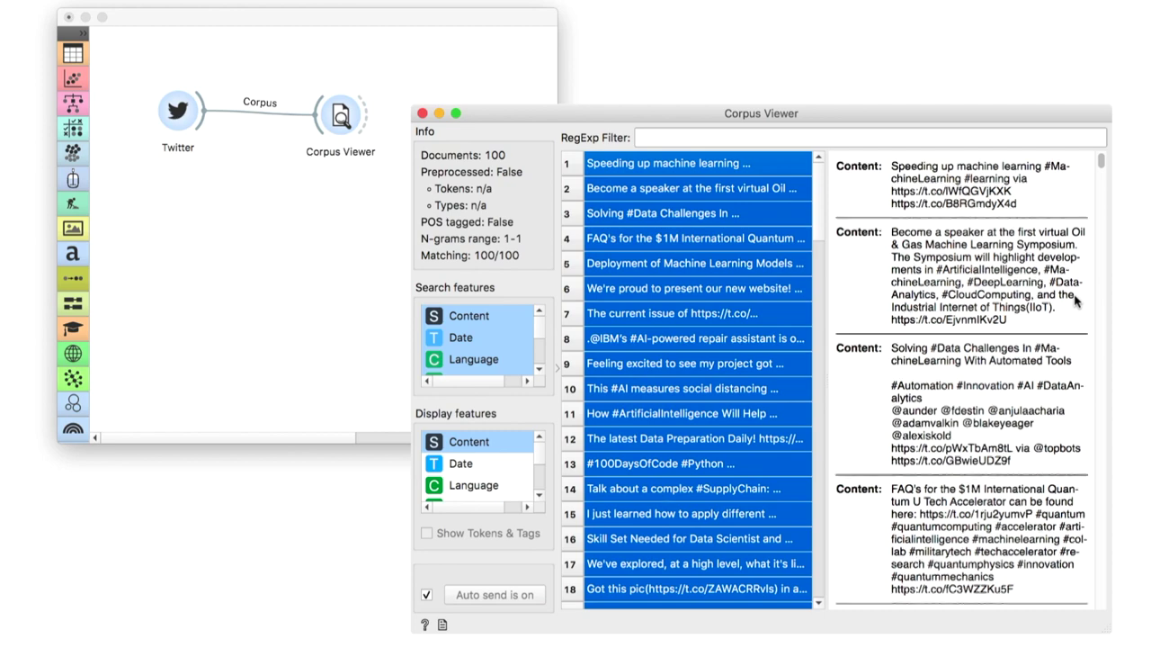
scroll(1076, 301, down, 3)
scroll(1076, 301, down, 3)
scroll(1076, 301, down, 4)
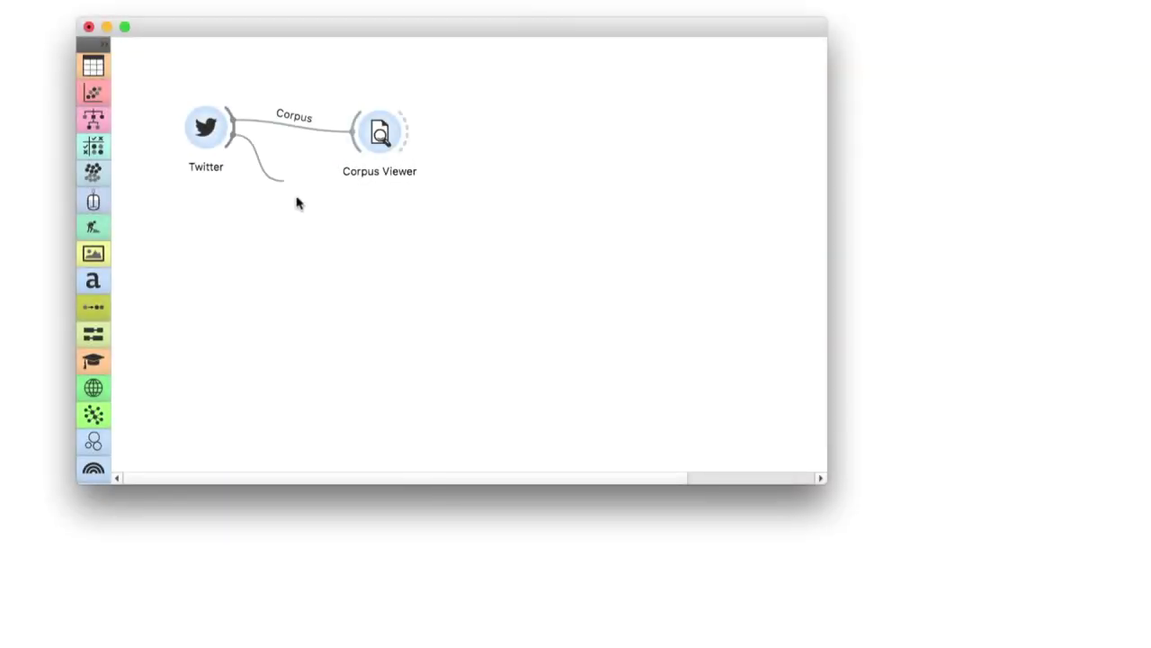
- Add a Word Cloud linked to Twitter and view its 1178-word cloud
drag(298, 201, 393, 252)
text(w)
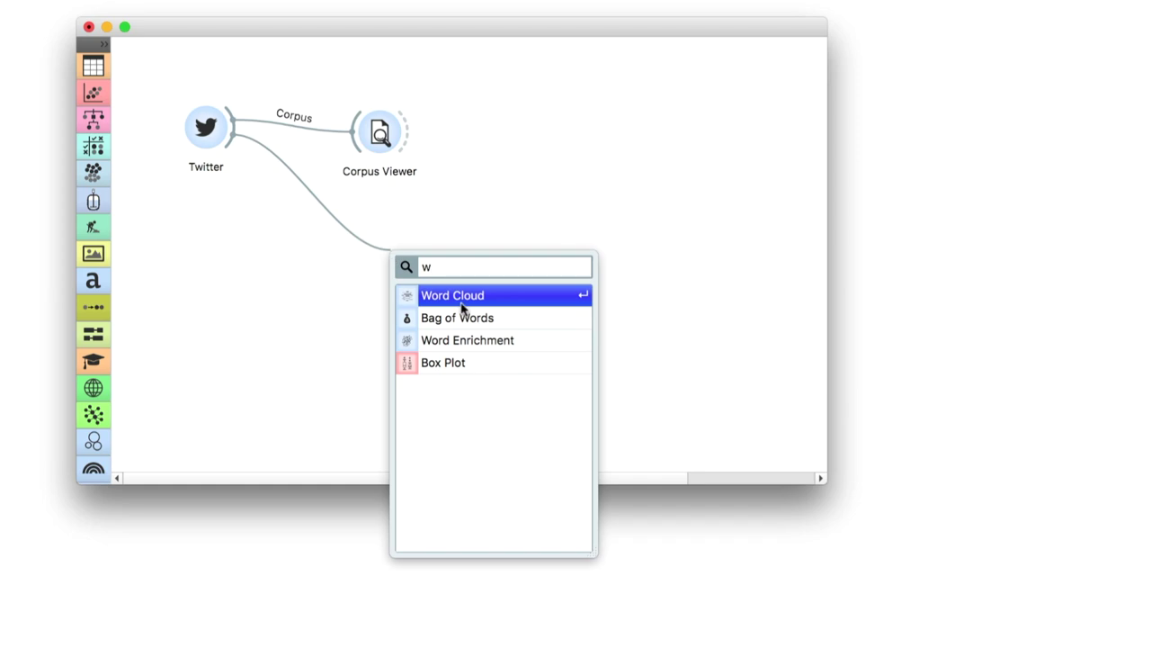
click(461, 300)
double_click(410, 253)
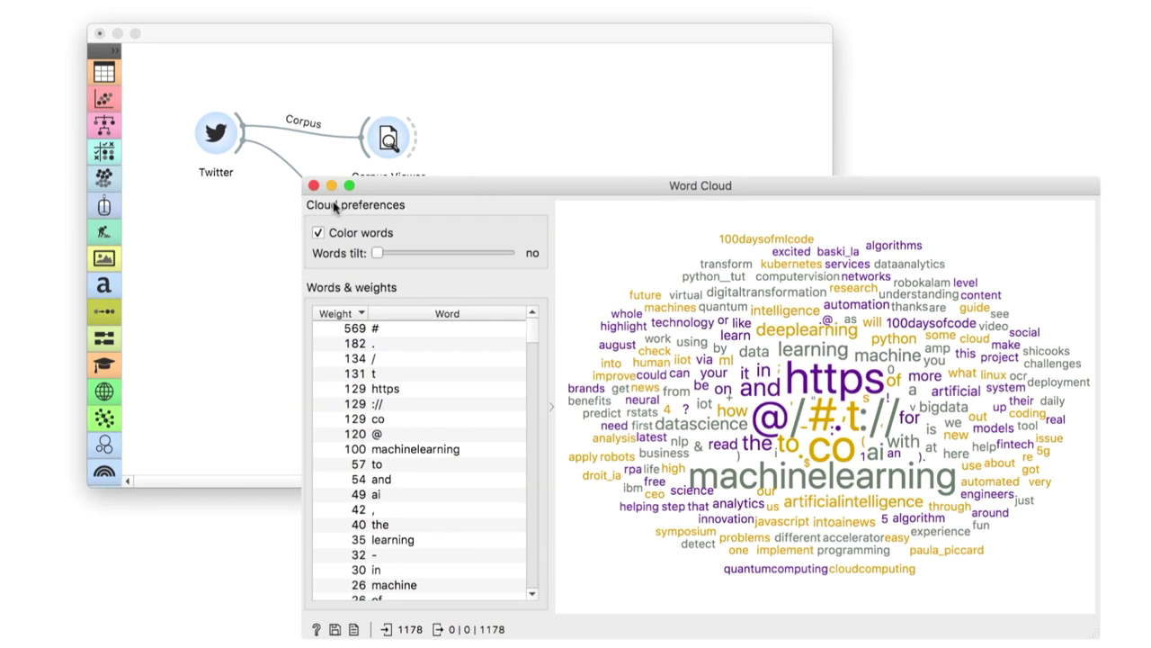
click(313, 186)
- Insert a Preprocess Text widget on the Twitter–Word Cloud link
right_click(314, 191)
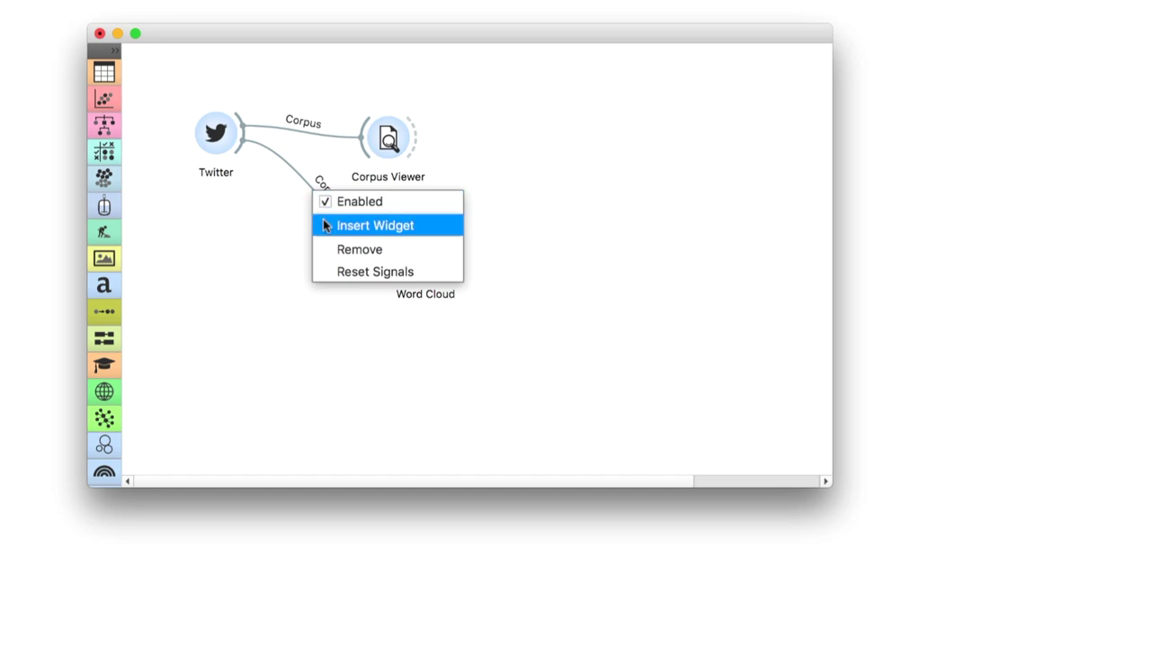
click(326, 223)
text(pre)
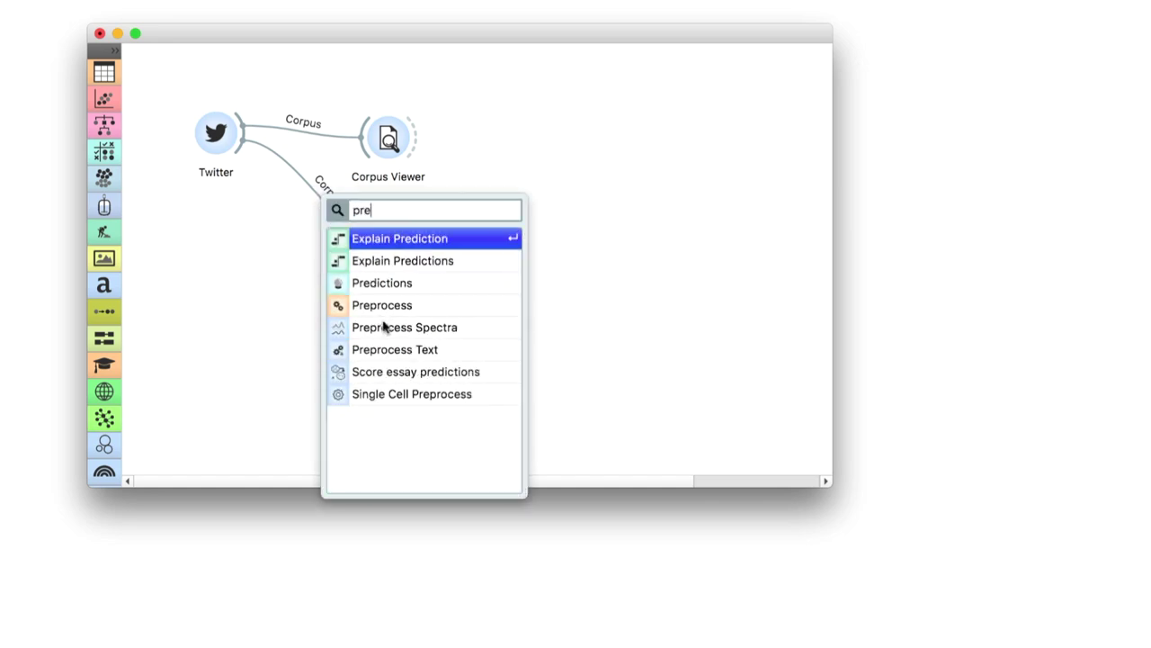
click(391, 349)
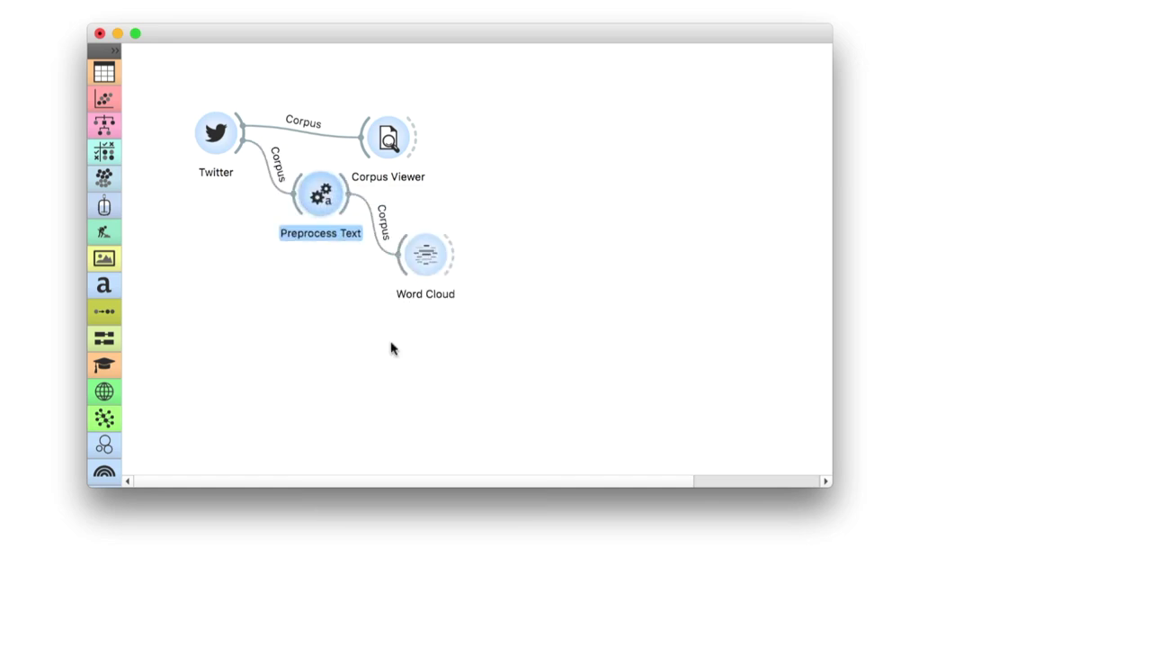
- Enable Remove urls, Tweet tokenization and the Regexp filter in Preprocess Text
double_click(326, 213)
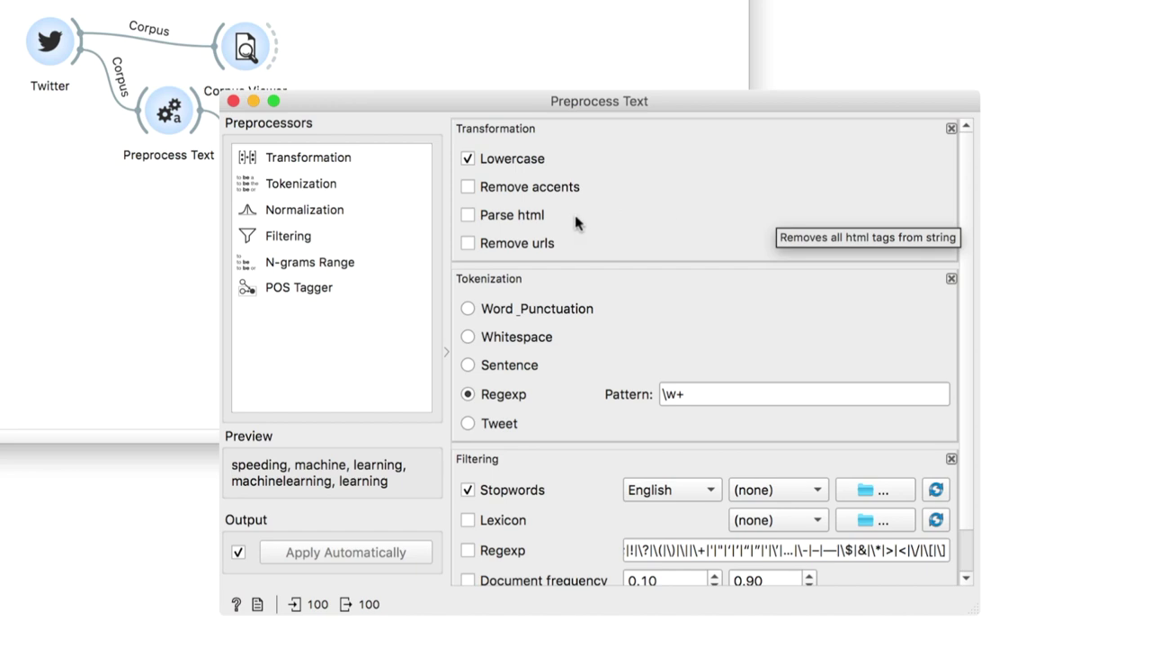
click(468, 242)
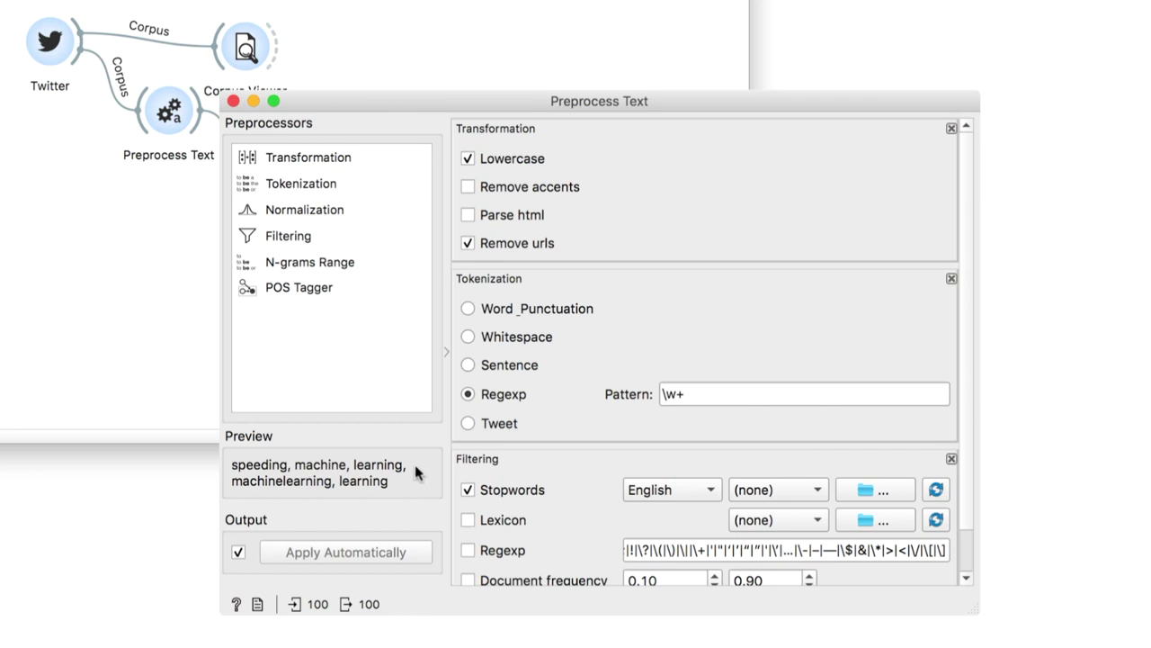
click(468, 424)
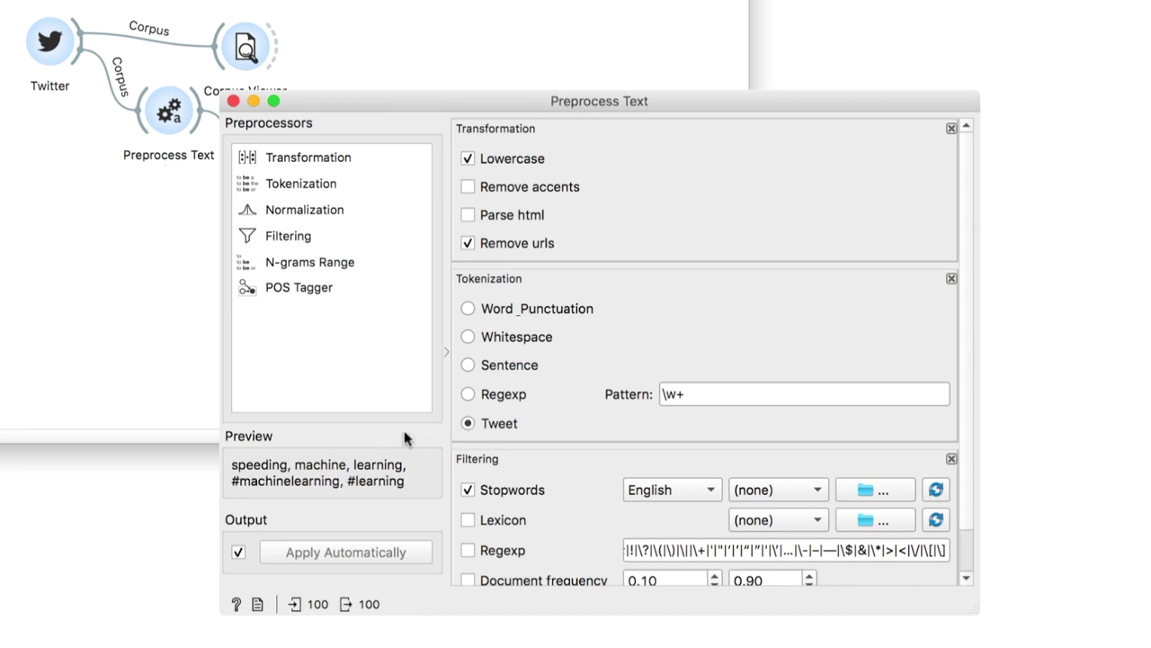
scroll(506, 407, down, 2)
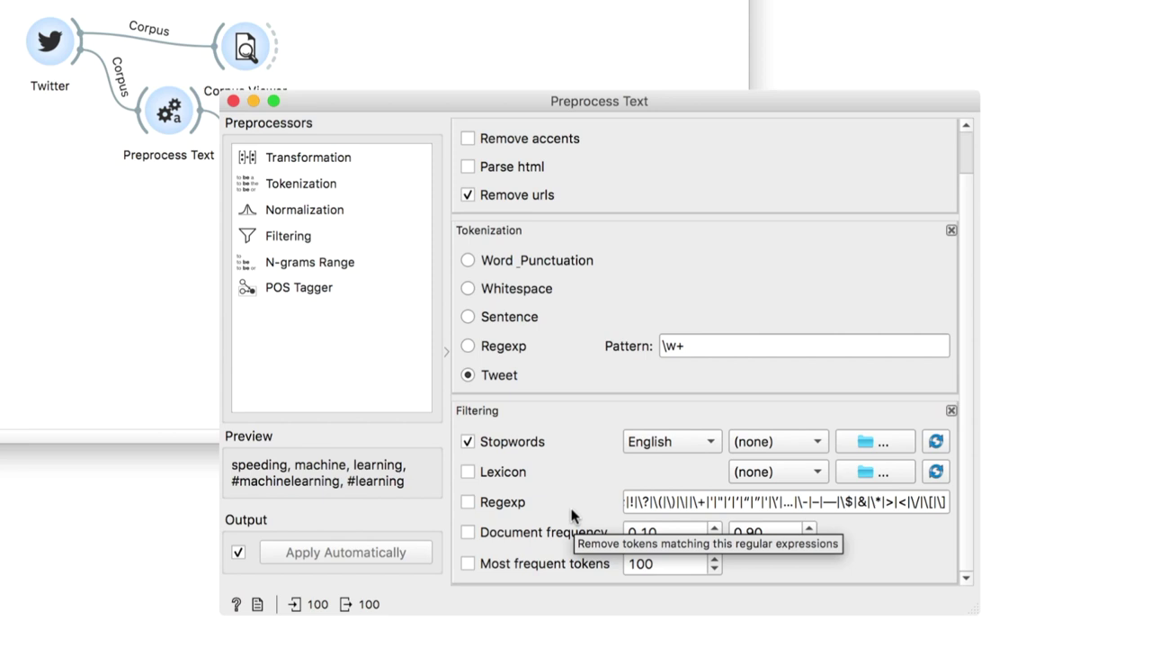
click(468, 502)
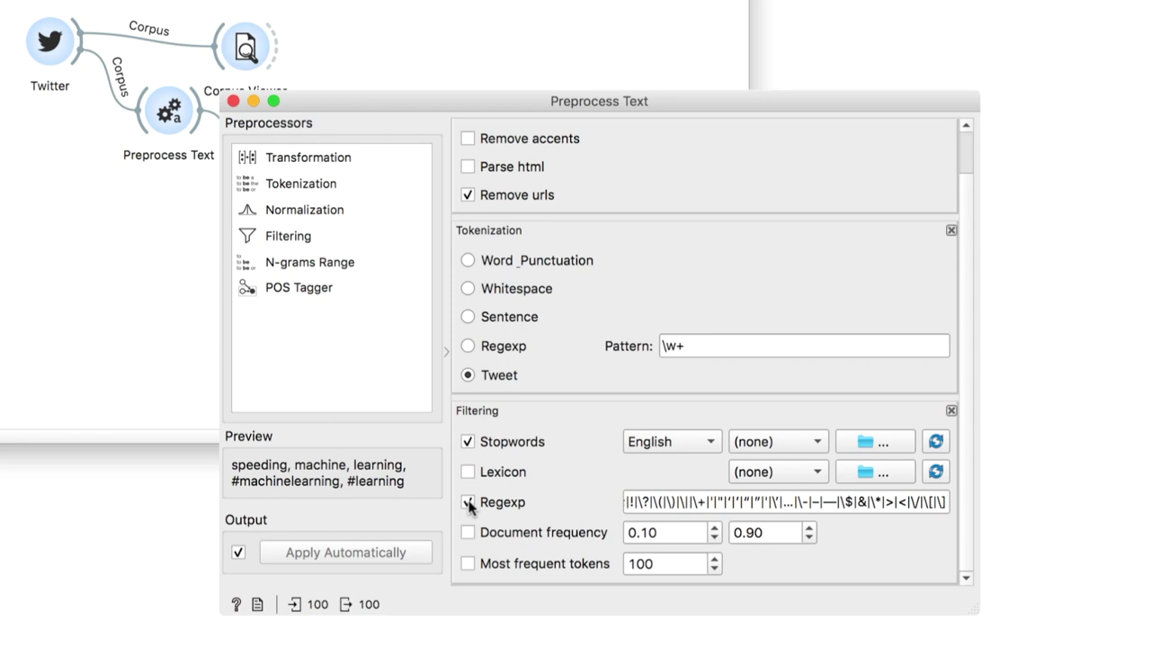
- Open the Word Cloud showing 990 preprocessed words led by #machinelearning and #ai
click(233, 101)
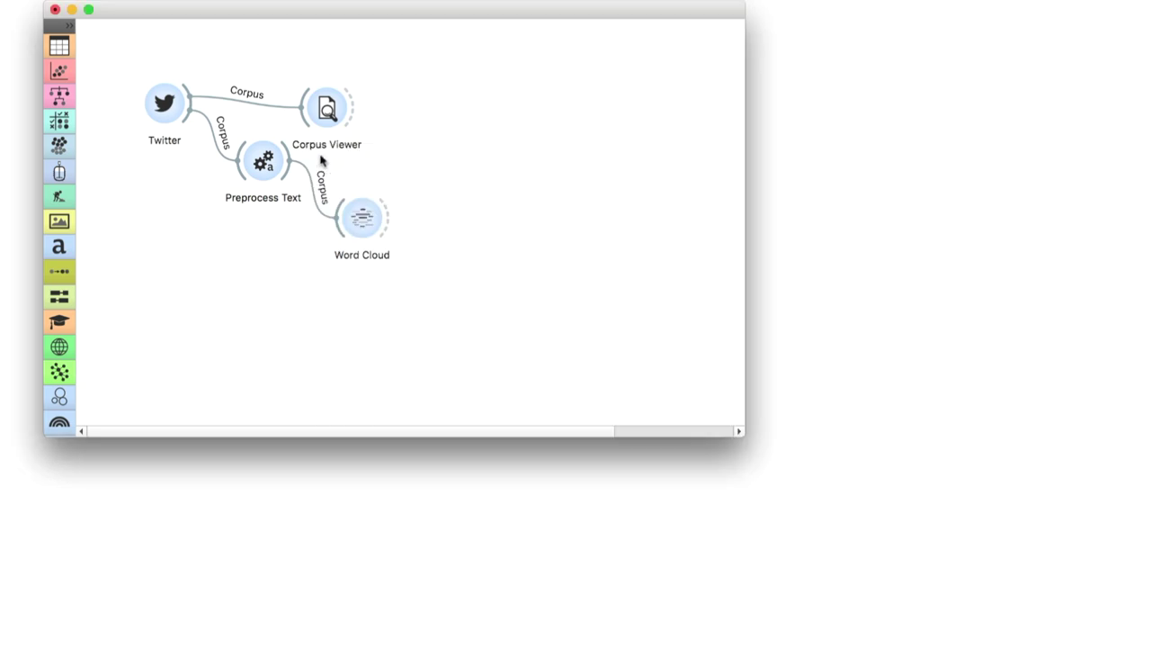
double_click(360, 217)
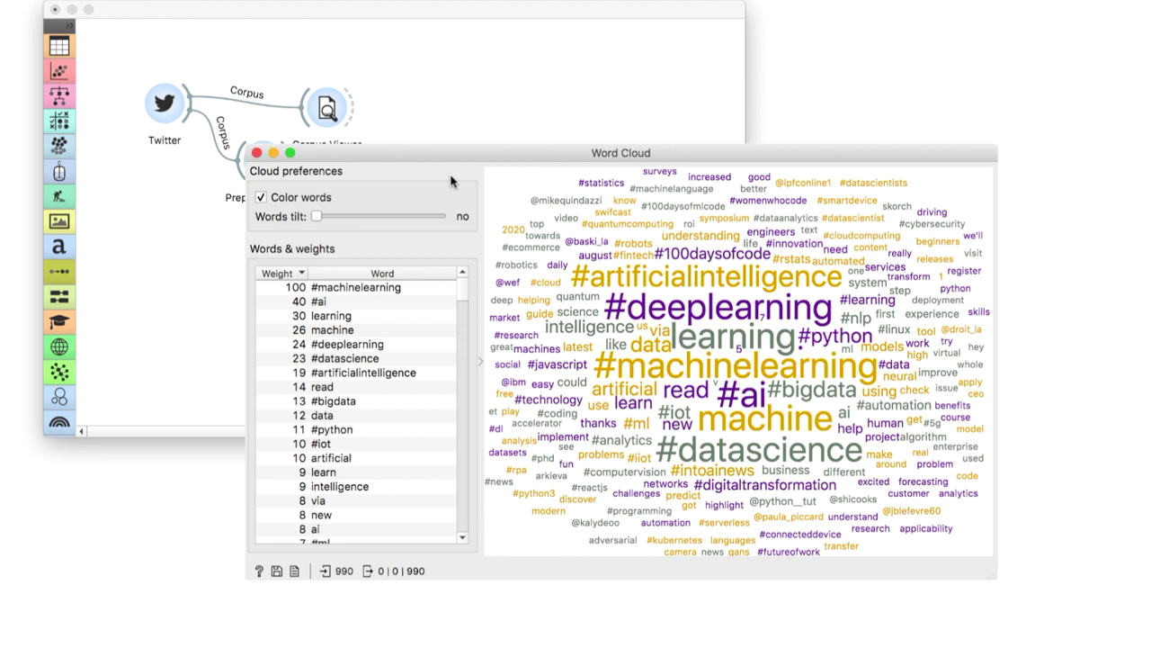
- Add a Topic Modelling widget fed by Preprocess Text
click(256, 153)
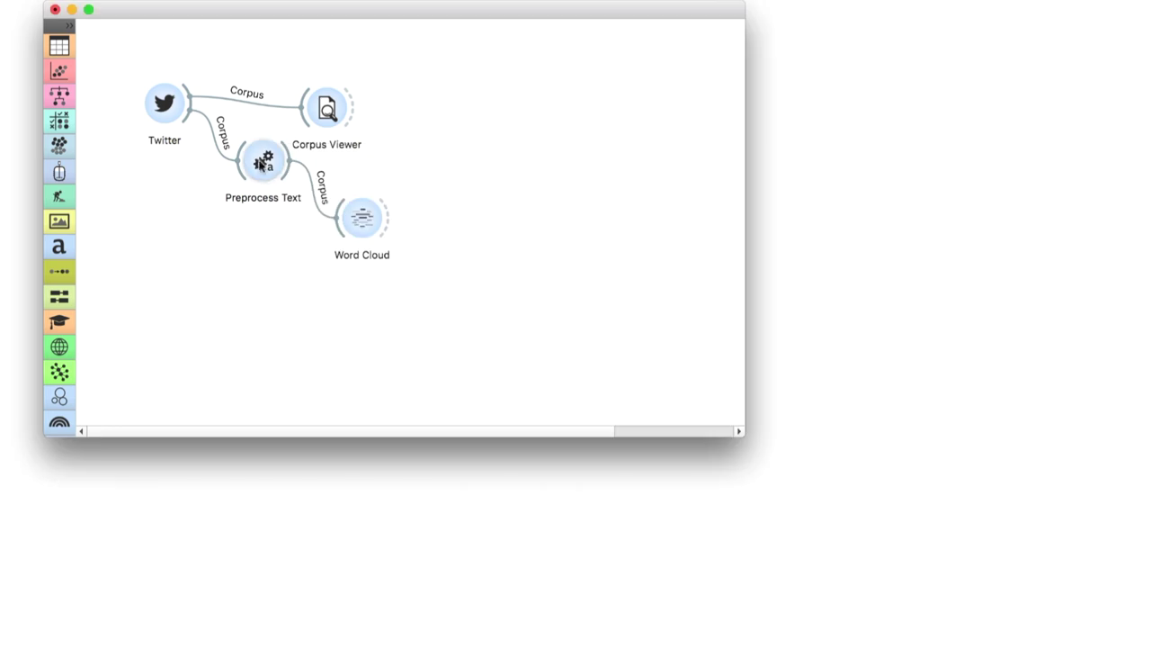
drag(282, 175, 332, 347)
text(t)
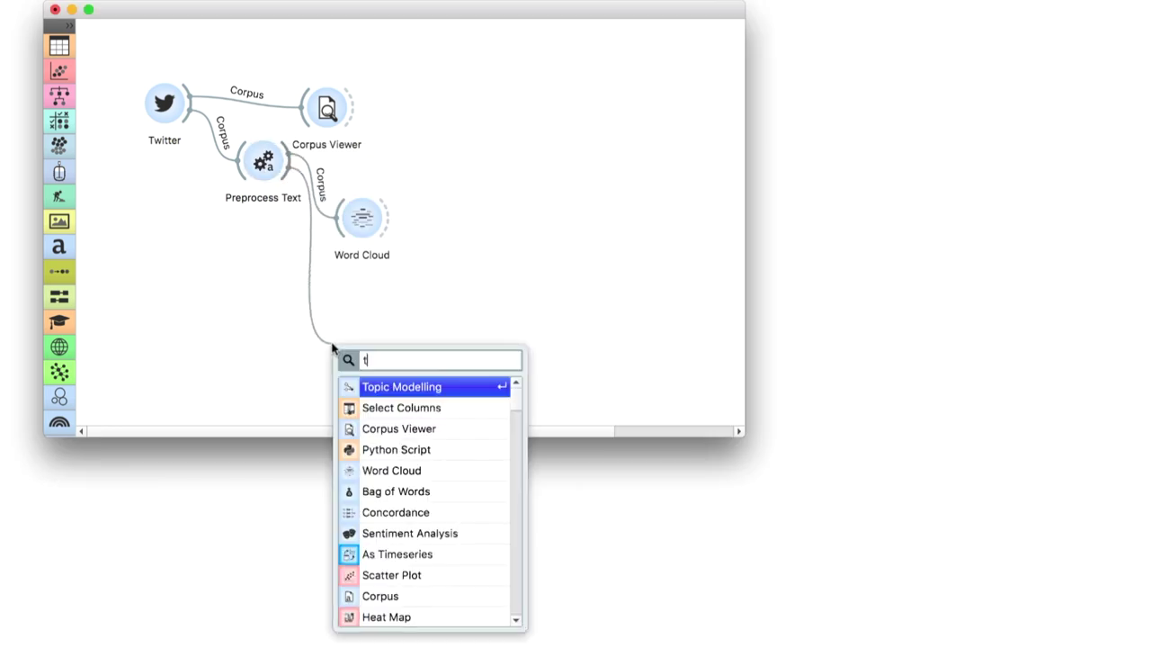
text(o)
click(376, 386)
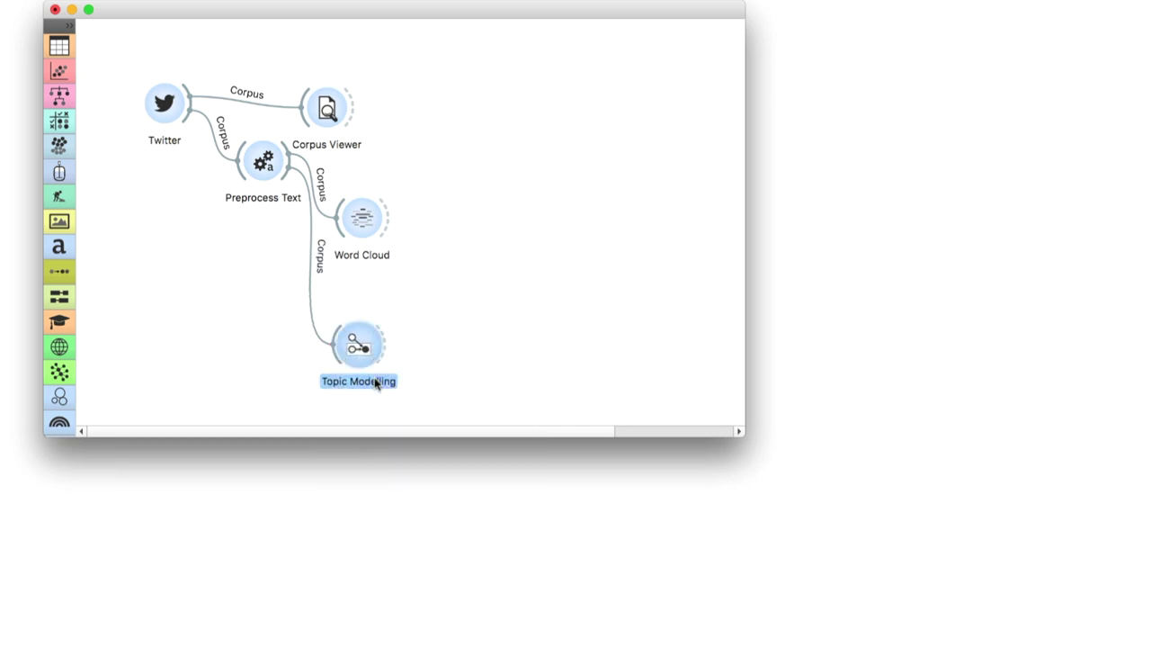
- Switch Topic Modelling to Latent Dirichlet Allocation to produce 10 topics
double_click(359, 357)
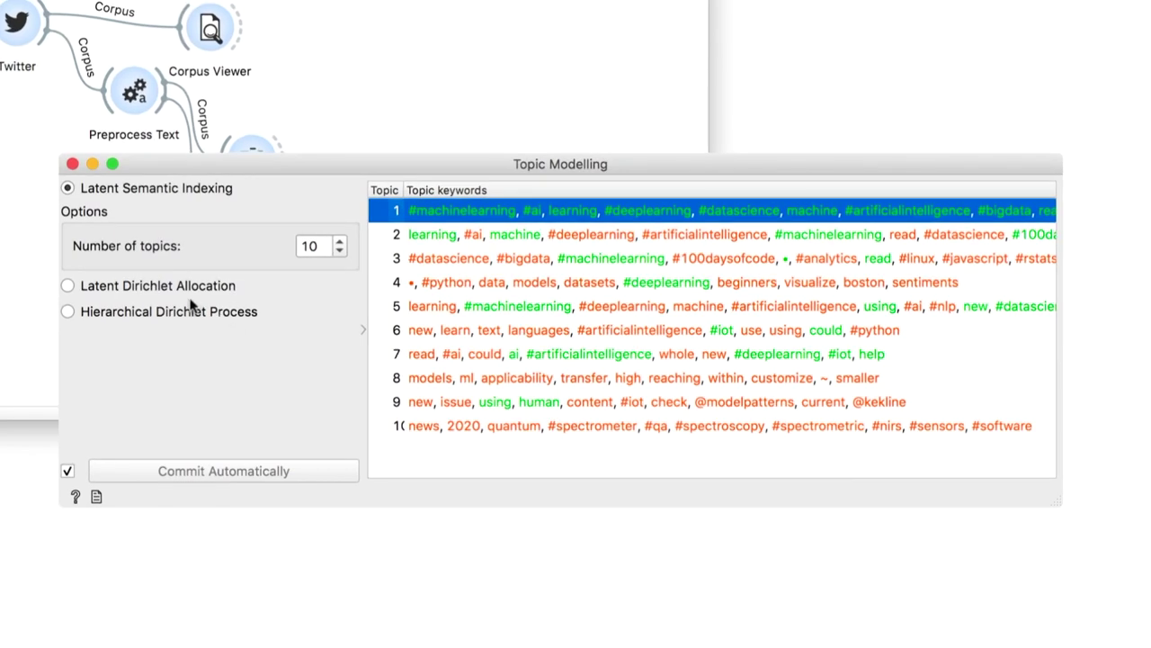
click(159, 288)
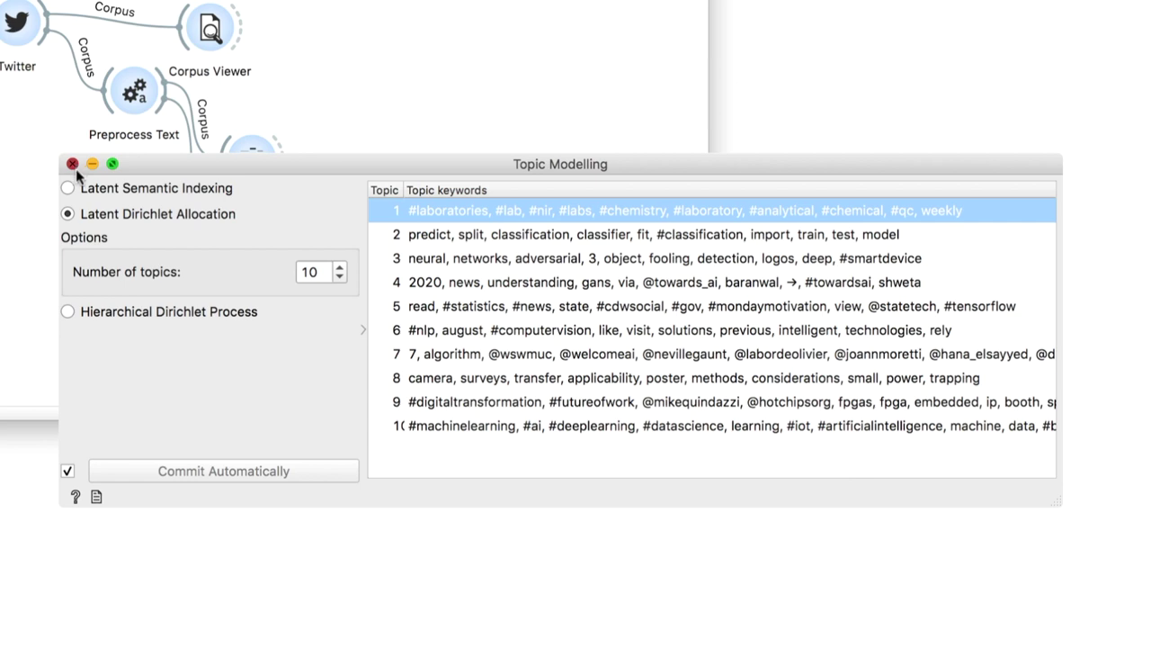
click(72, 163)
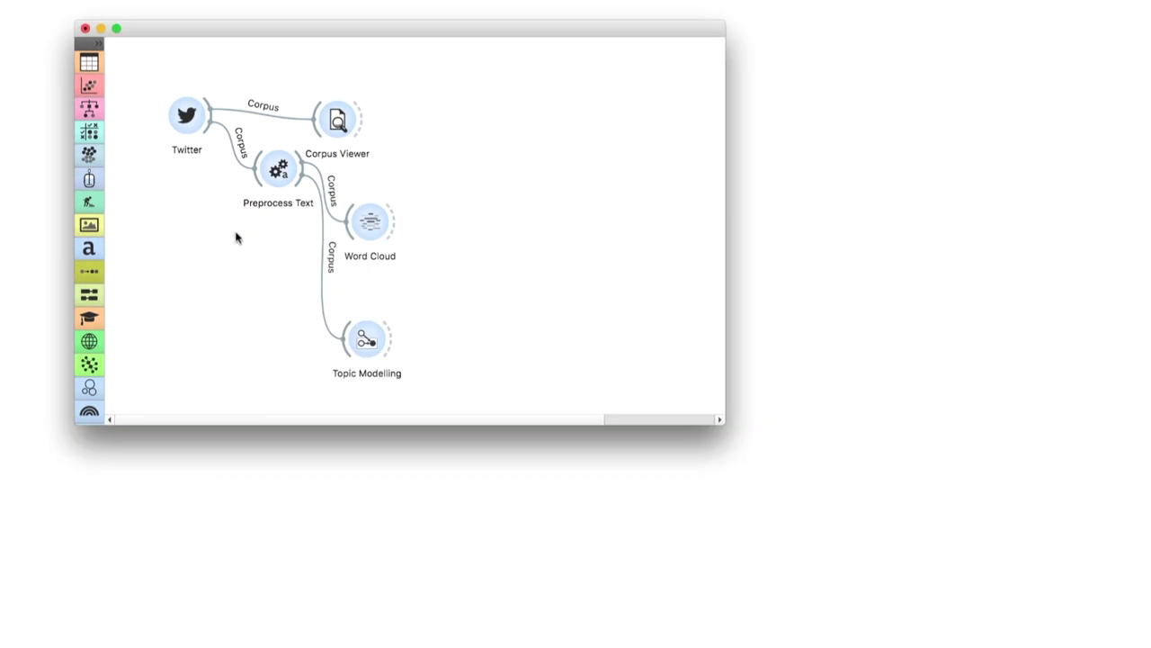
- Add a topic Heat Map with Clustering (opt. ordering) rows and select its top cluster
drag(389, 339, 478, 329)
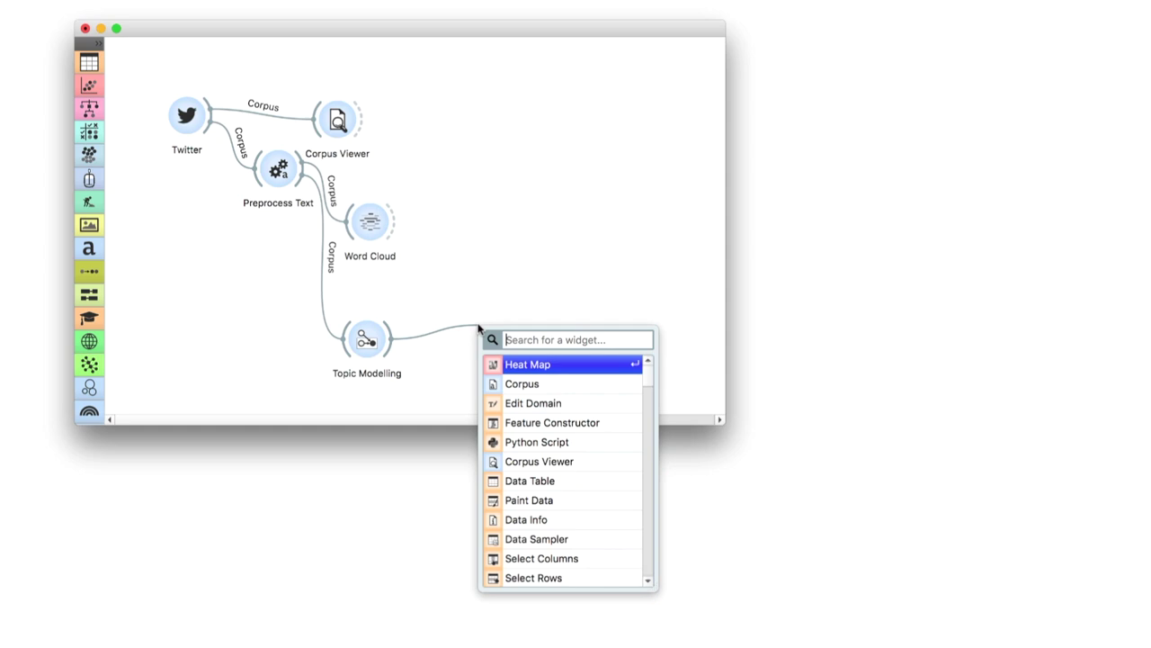
click(531, 367)
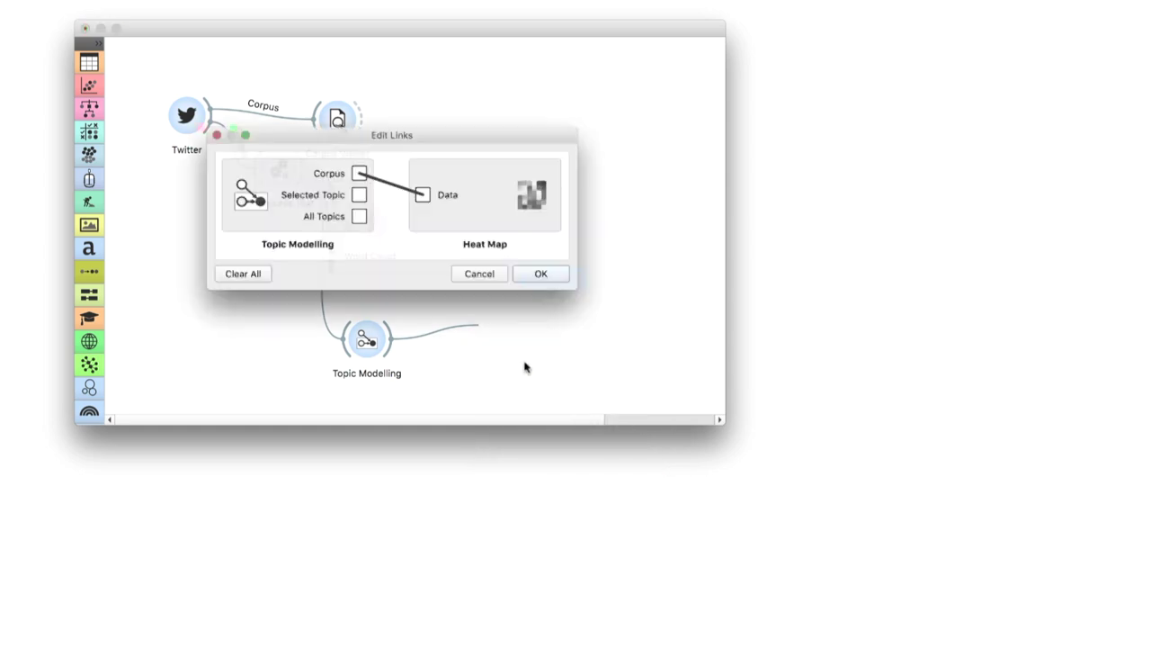
click(534, 280)
double_click(502, 319)
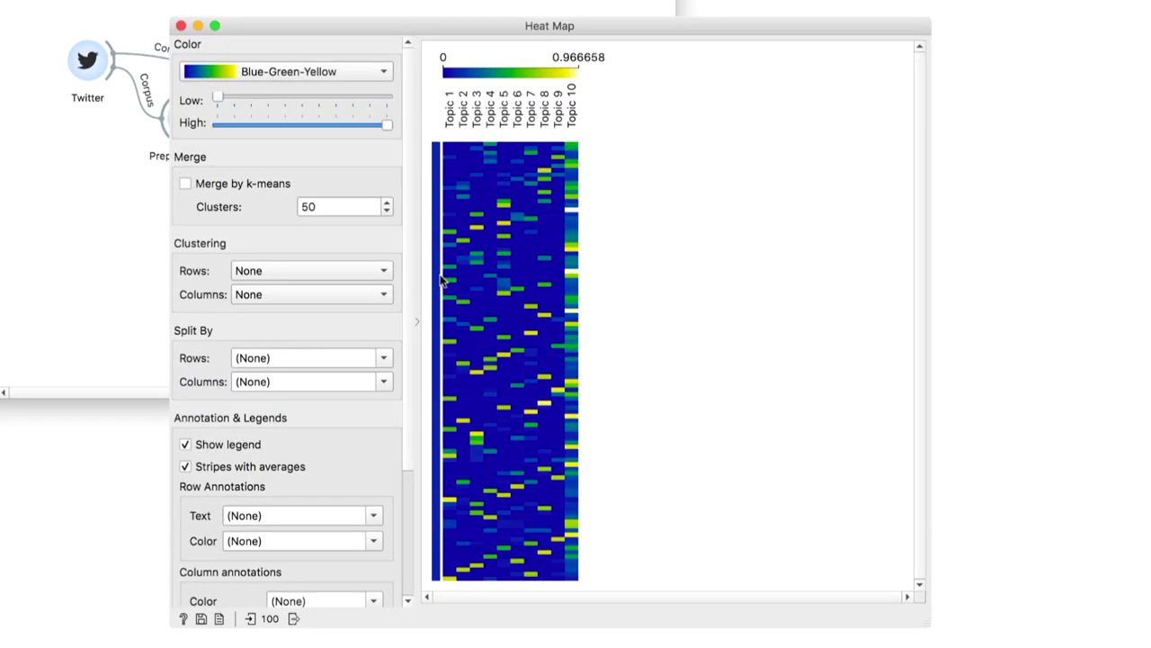
click(362, 273)
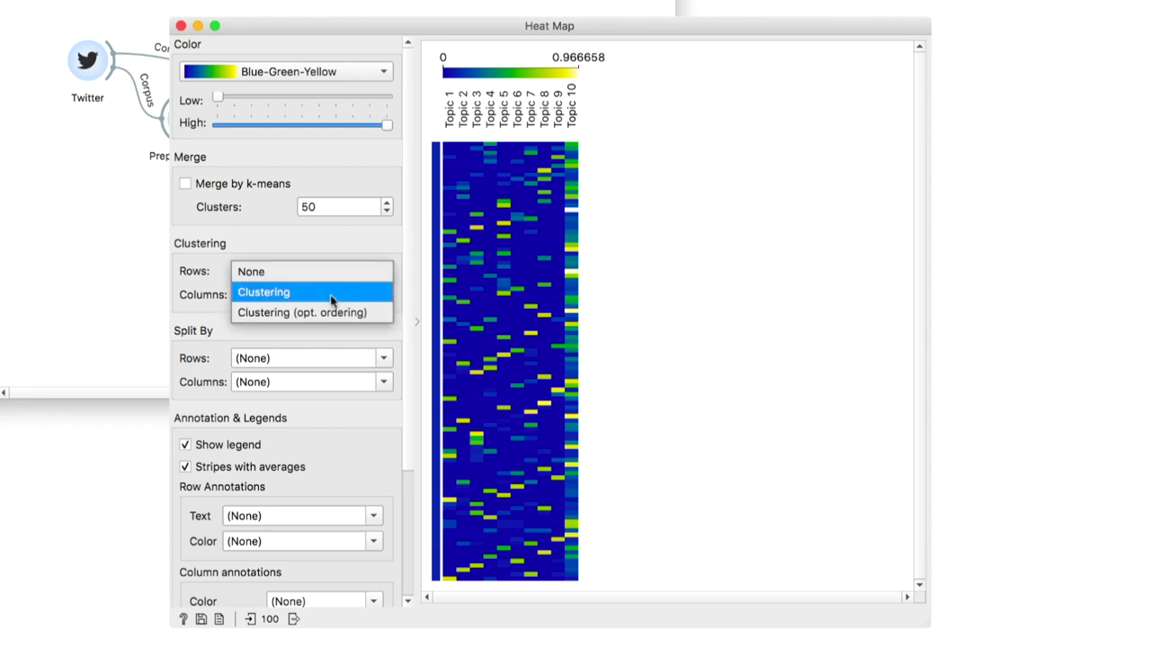
click(326, 313)
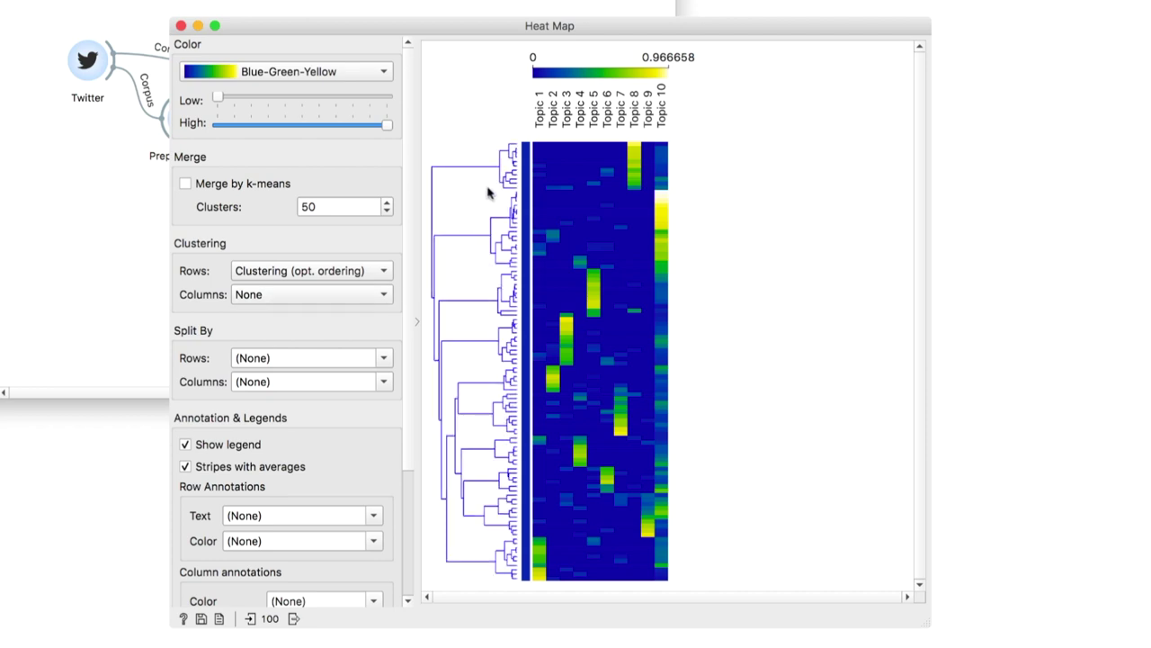
click(506, 162)
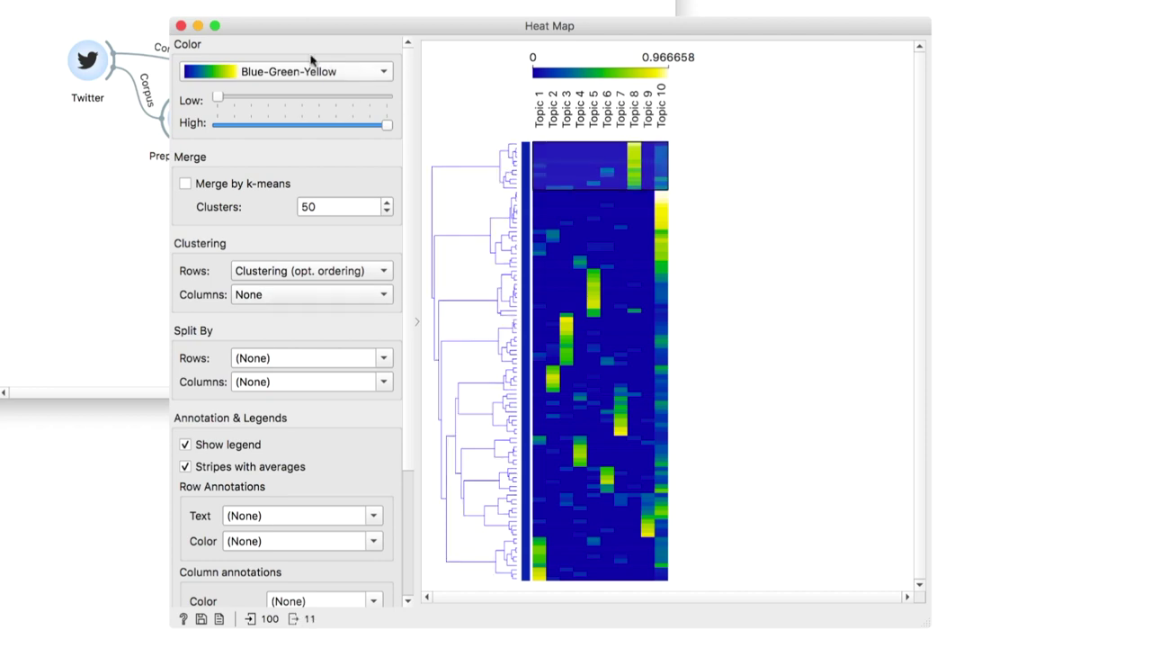
- Connect a Corpus Viewer to the heat map selection and view its 11 tweets
click(180, 25)
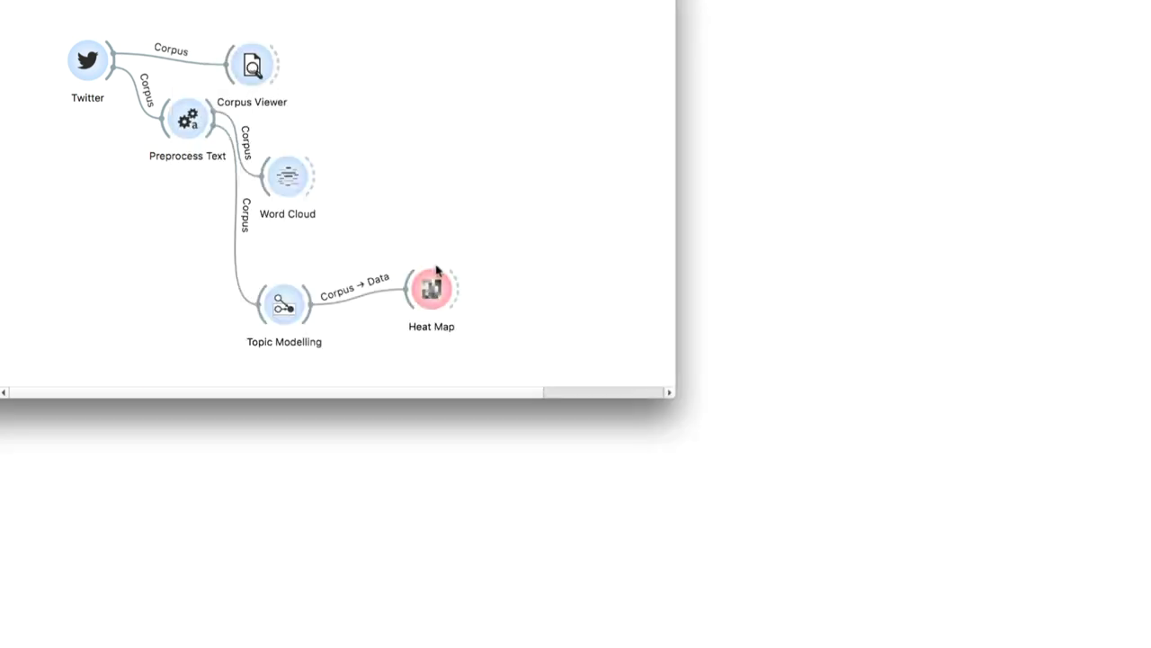
drag(436, 270, 524, 252)
key(Return)
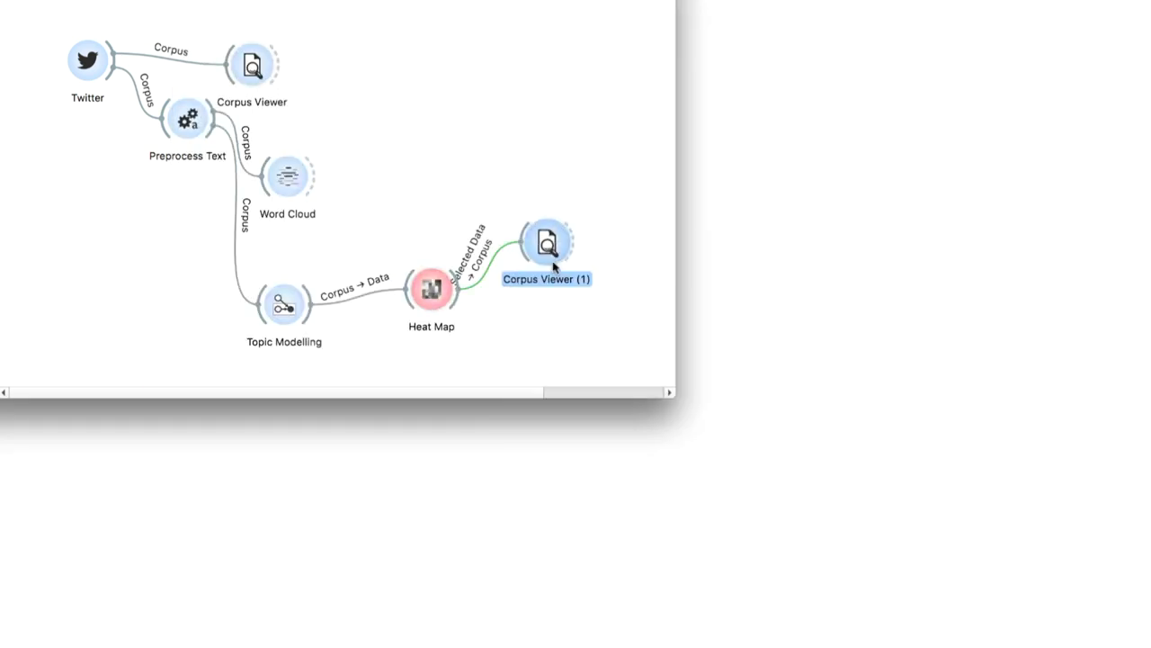
double_click(551, 255)
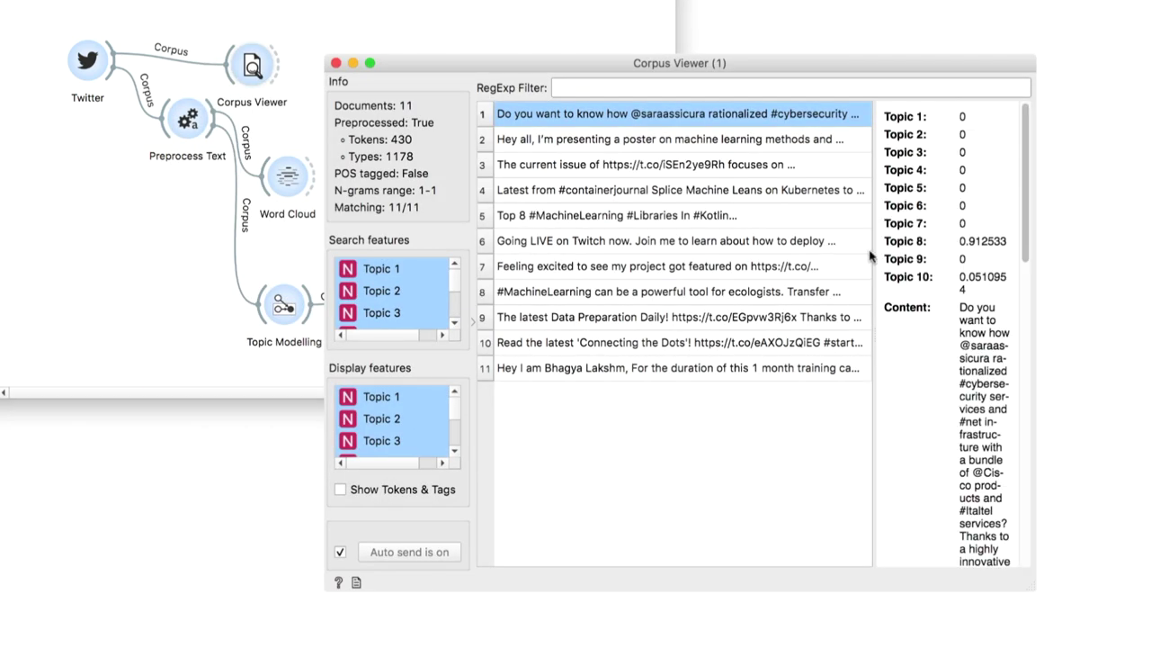
drag(869, 257, 670, 258)
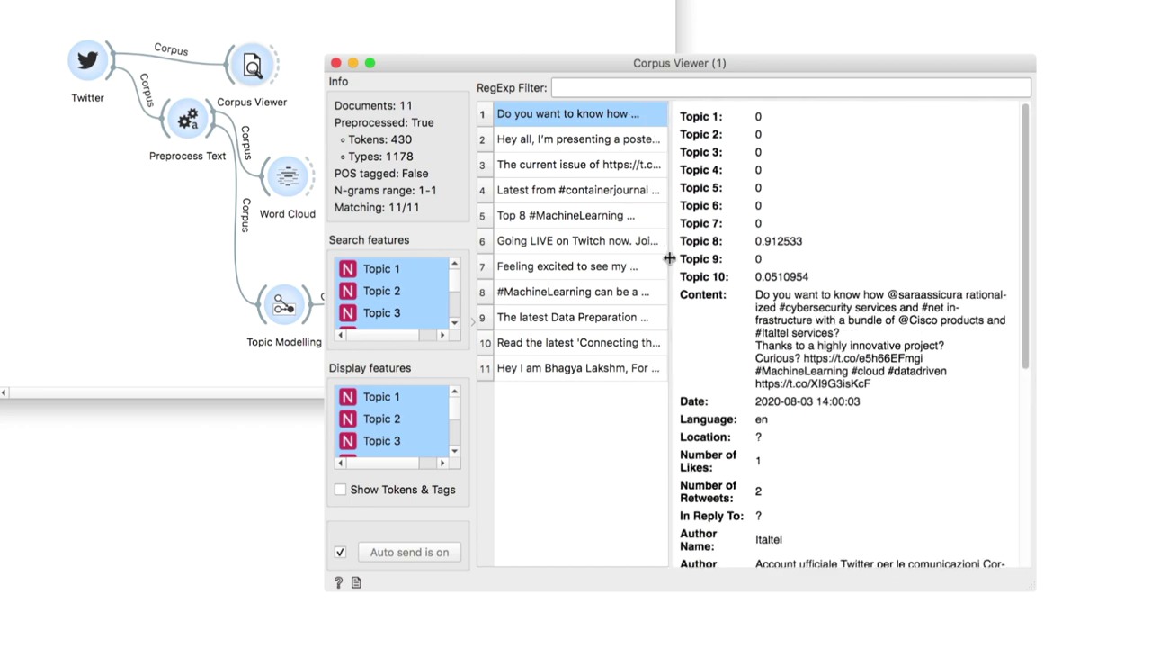